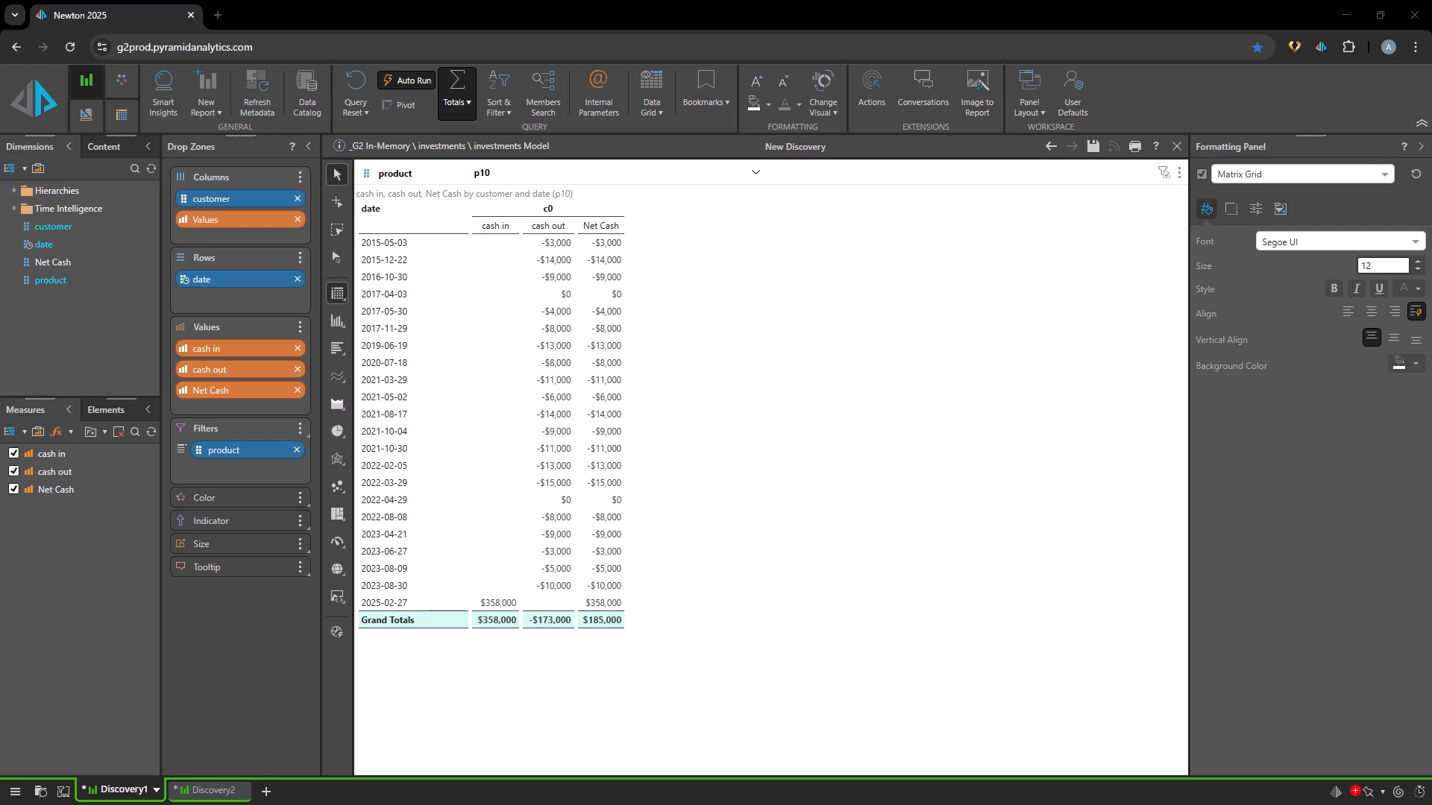
Step: View the element lists of the customer and product hierarchies, and return to the list of measures
{"action": "right_click", "coordinate": [96, 227]}
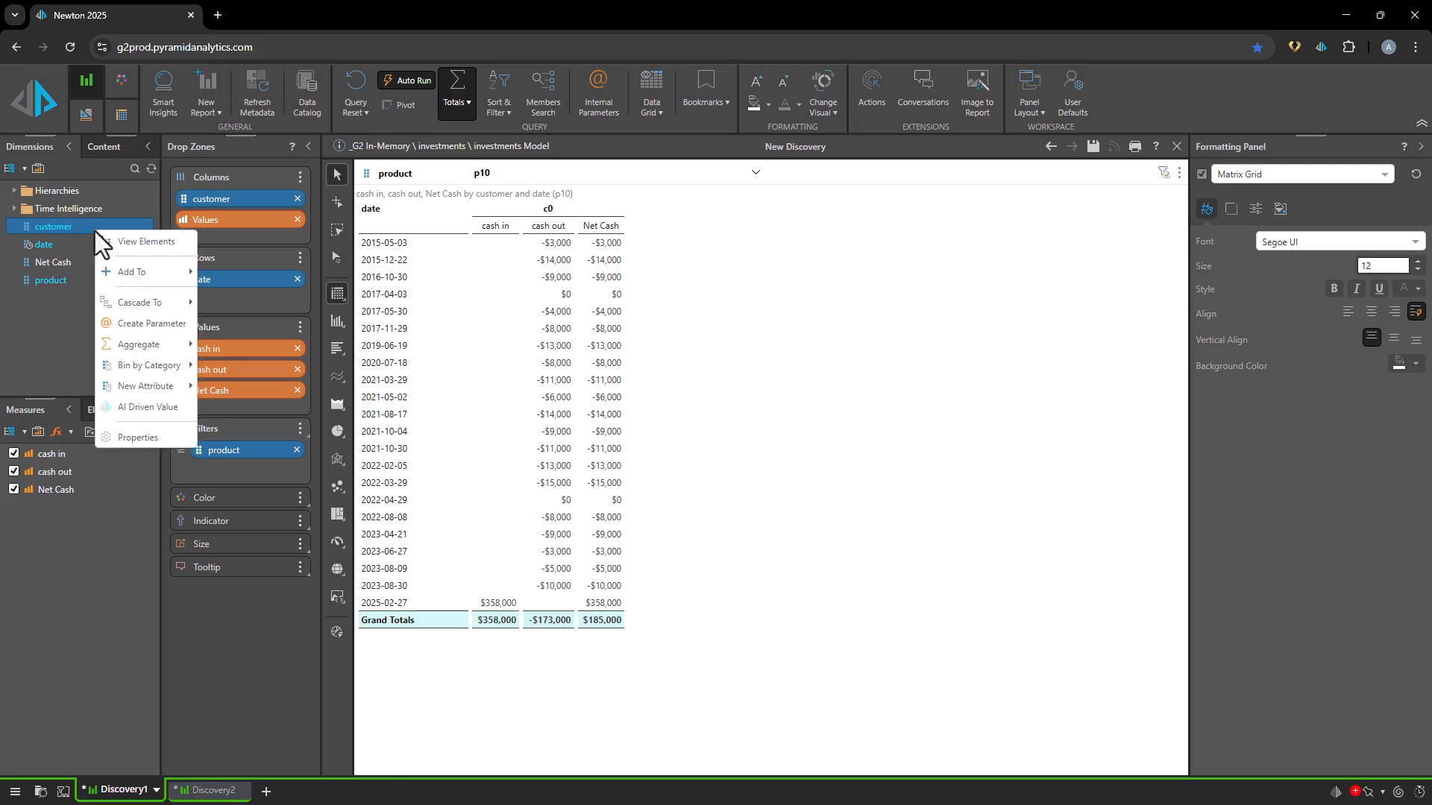
{"action": "left_click", "coordinate": [119, 237]}
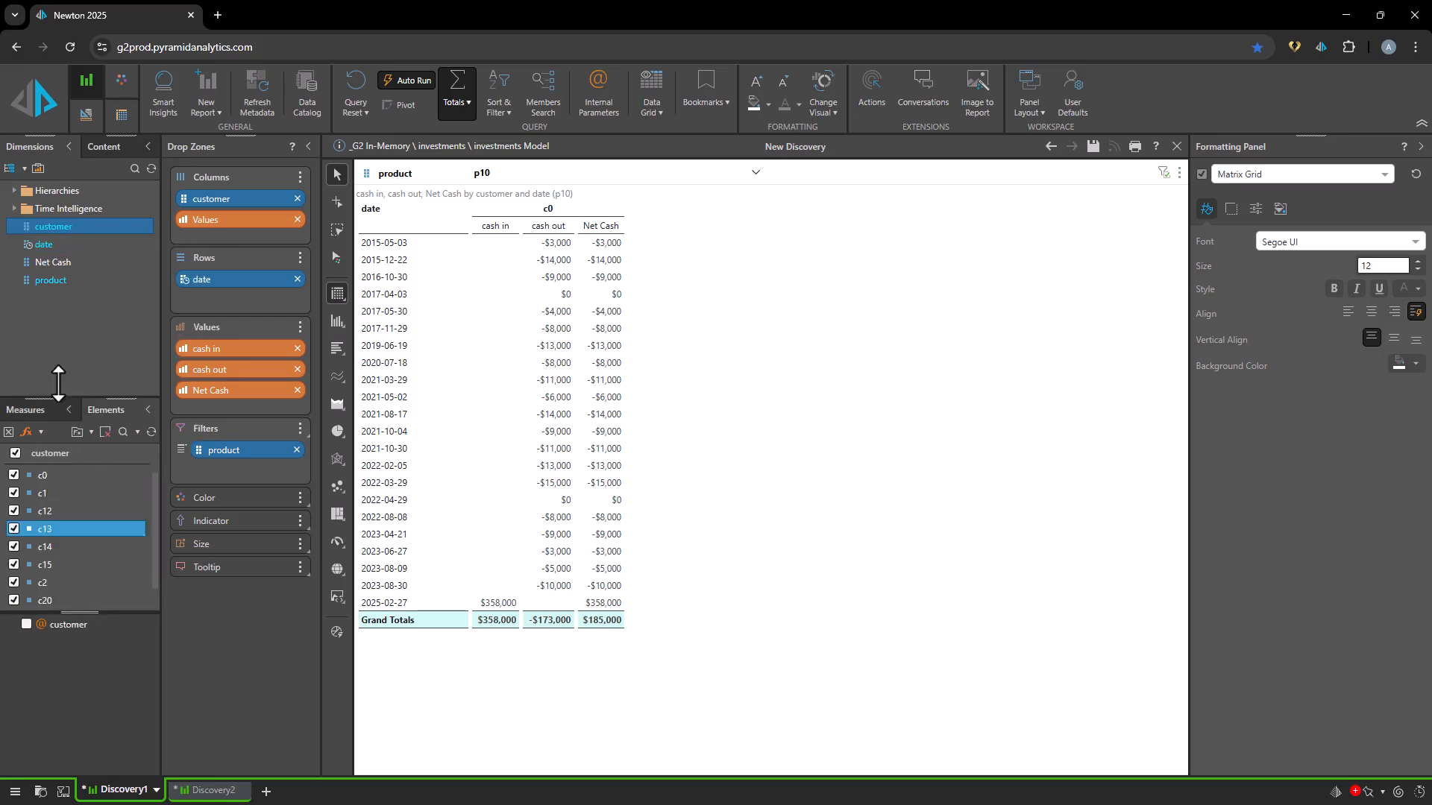
{"action": "right_click", "coordinate": [55, 280]}
{"action": "left_click", "coordinate": [94, 290]}
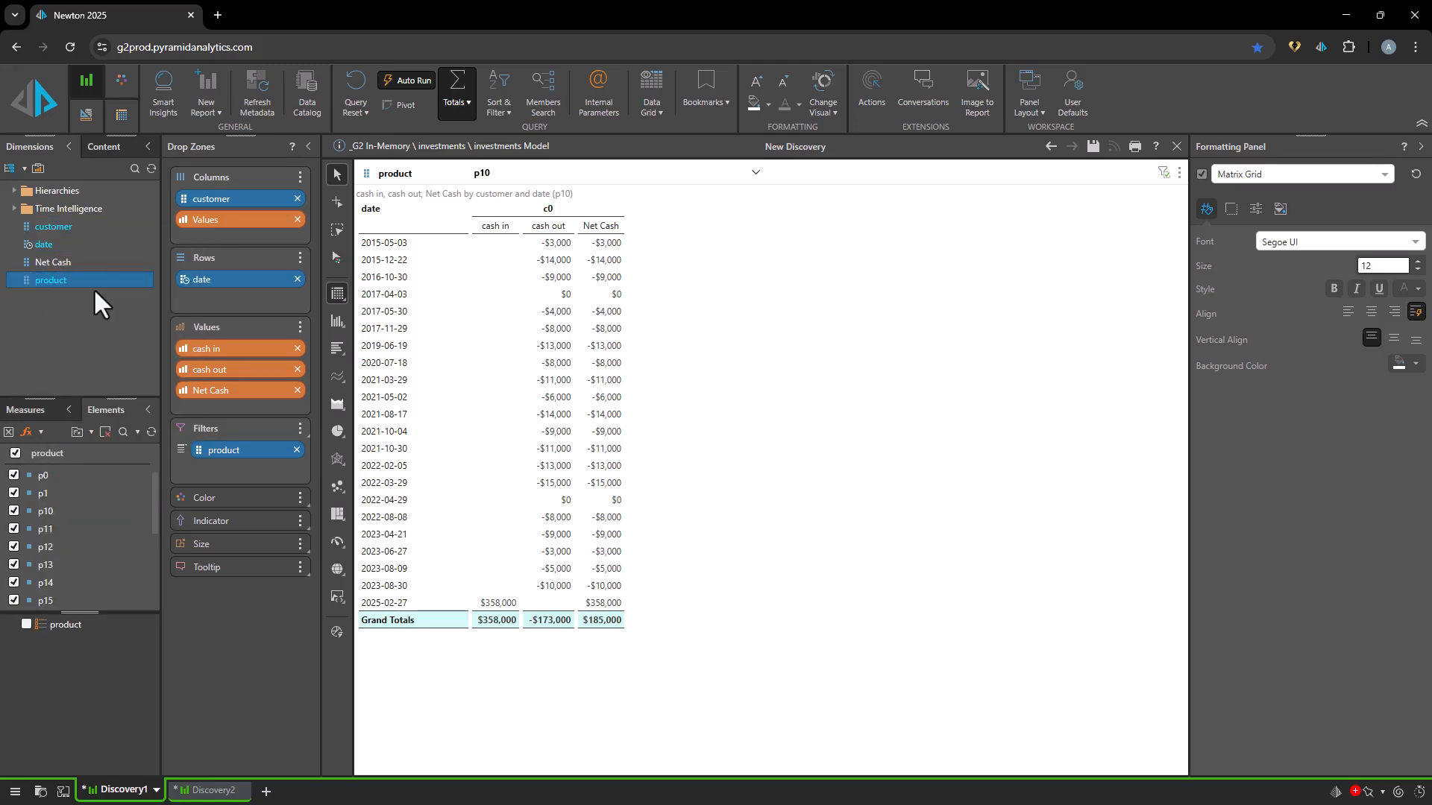
{"action": "left_click_drag", "start_coordinate": [154, 479], "coordinate": [154, 591]}
{"action": "scroll", "coordinate": [149, 534], "scroll_direction": "up", "scroll_amount": 5}
{"action": "left_click", "coordinate": [76, 432]}
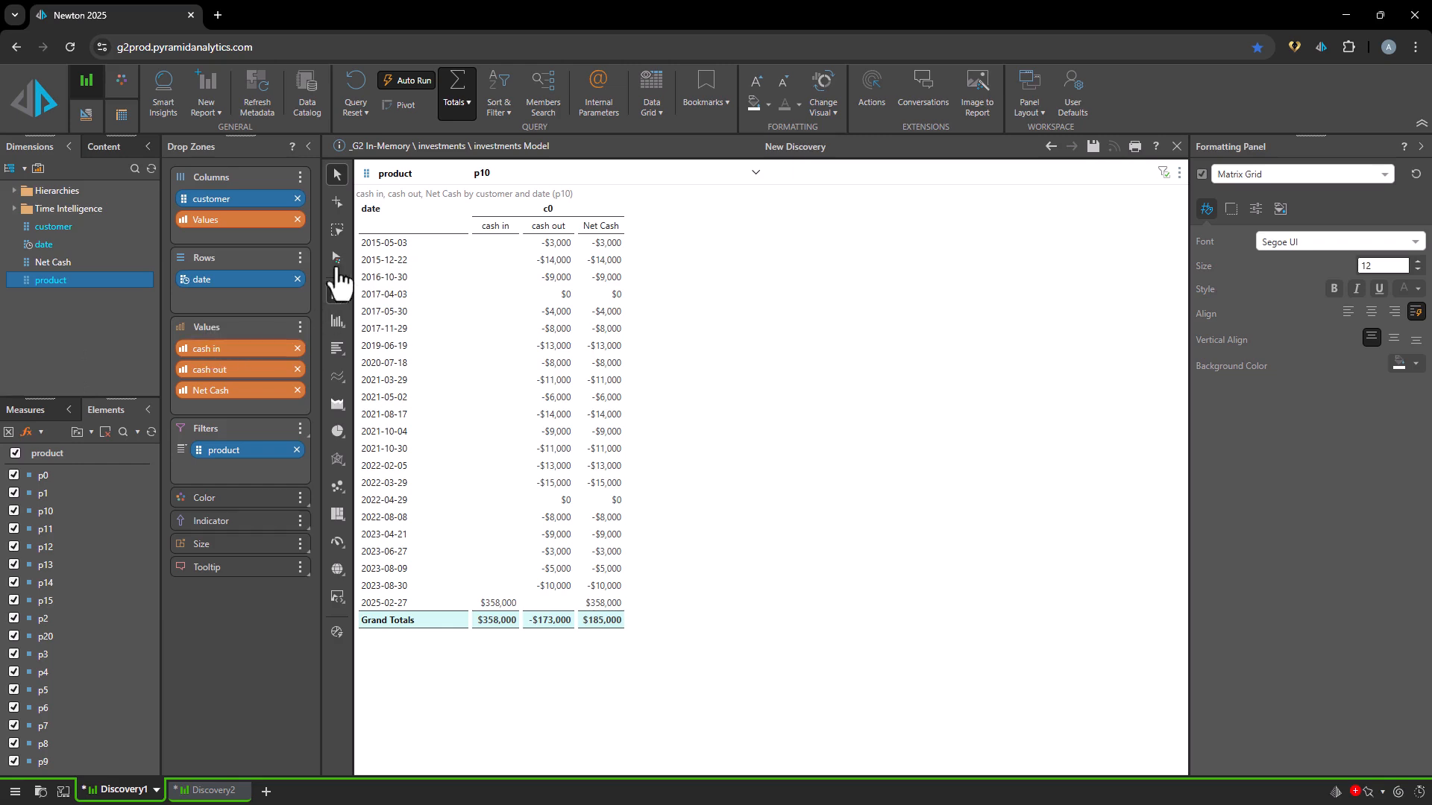
{"action": "left_click", "coordinate": [29, 410]}
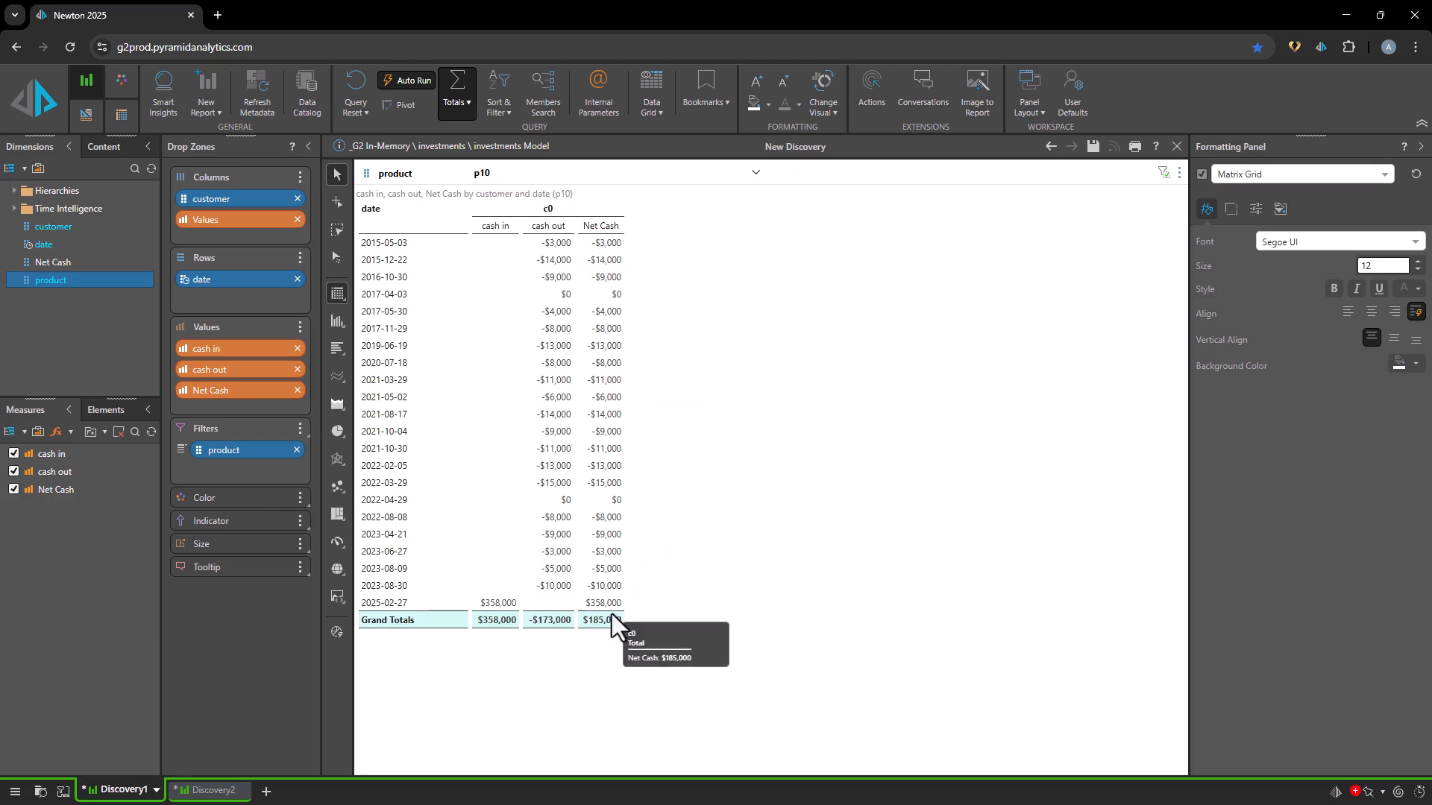
Step: Examine the dated cash flows for products p4, p9, p5 and p7 by switching the product filter through them in that order
{"action": "left_click", "coordinate": [515, 181]}
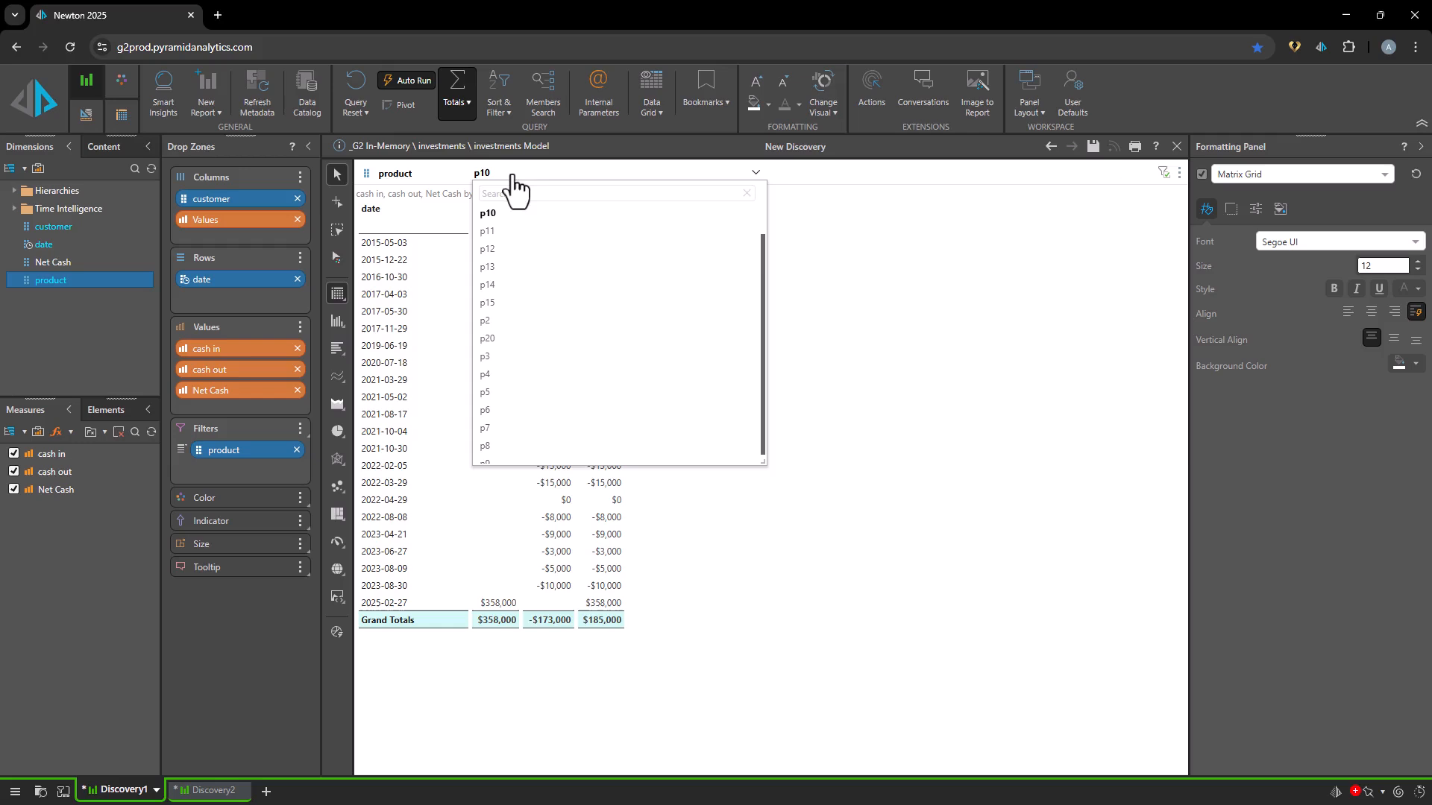
{"action": "left_click", "coordinate": [502, 378]}
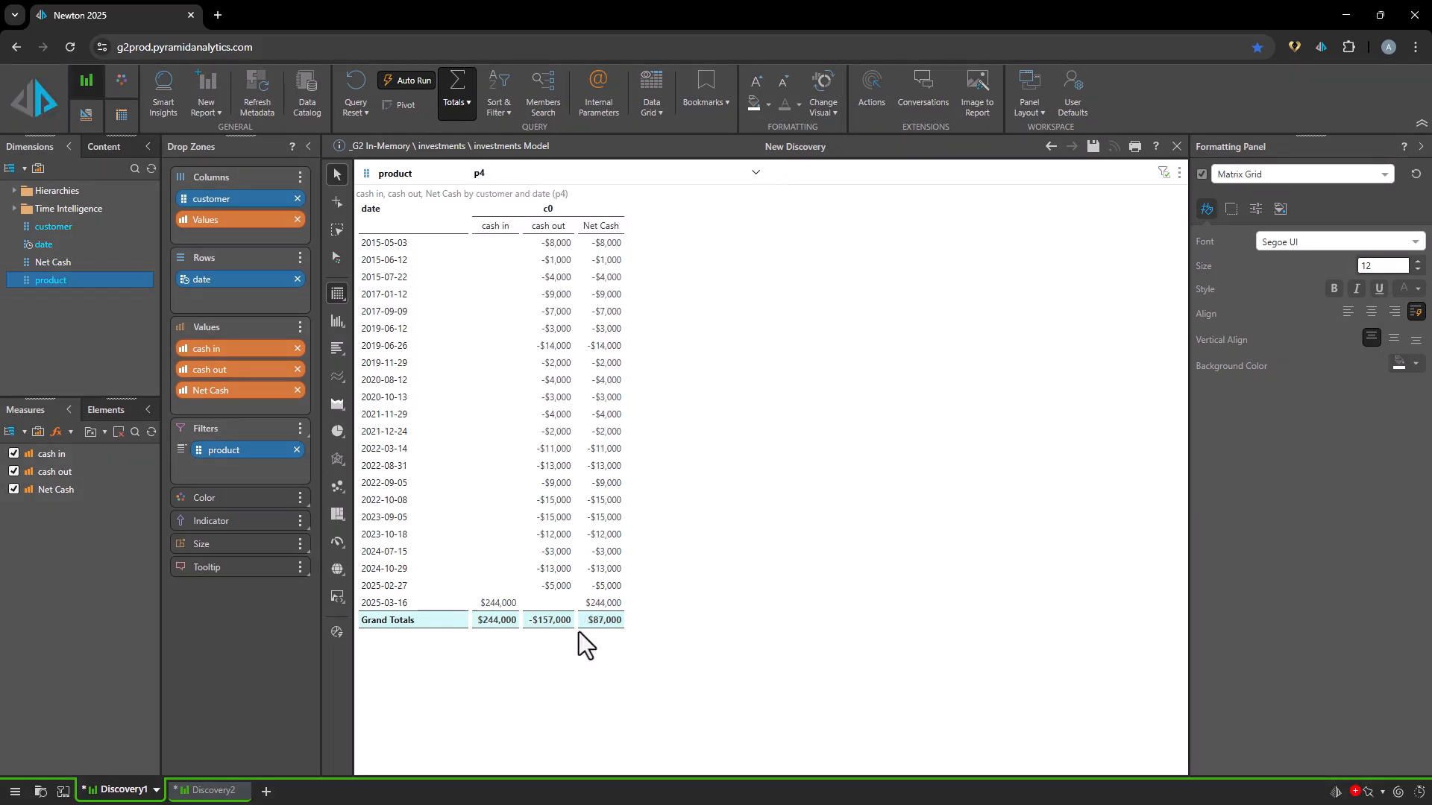
{"action": "left_click", "coordinate": [536, 179]}
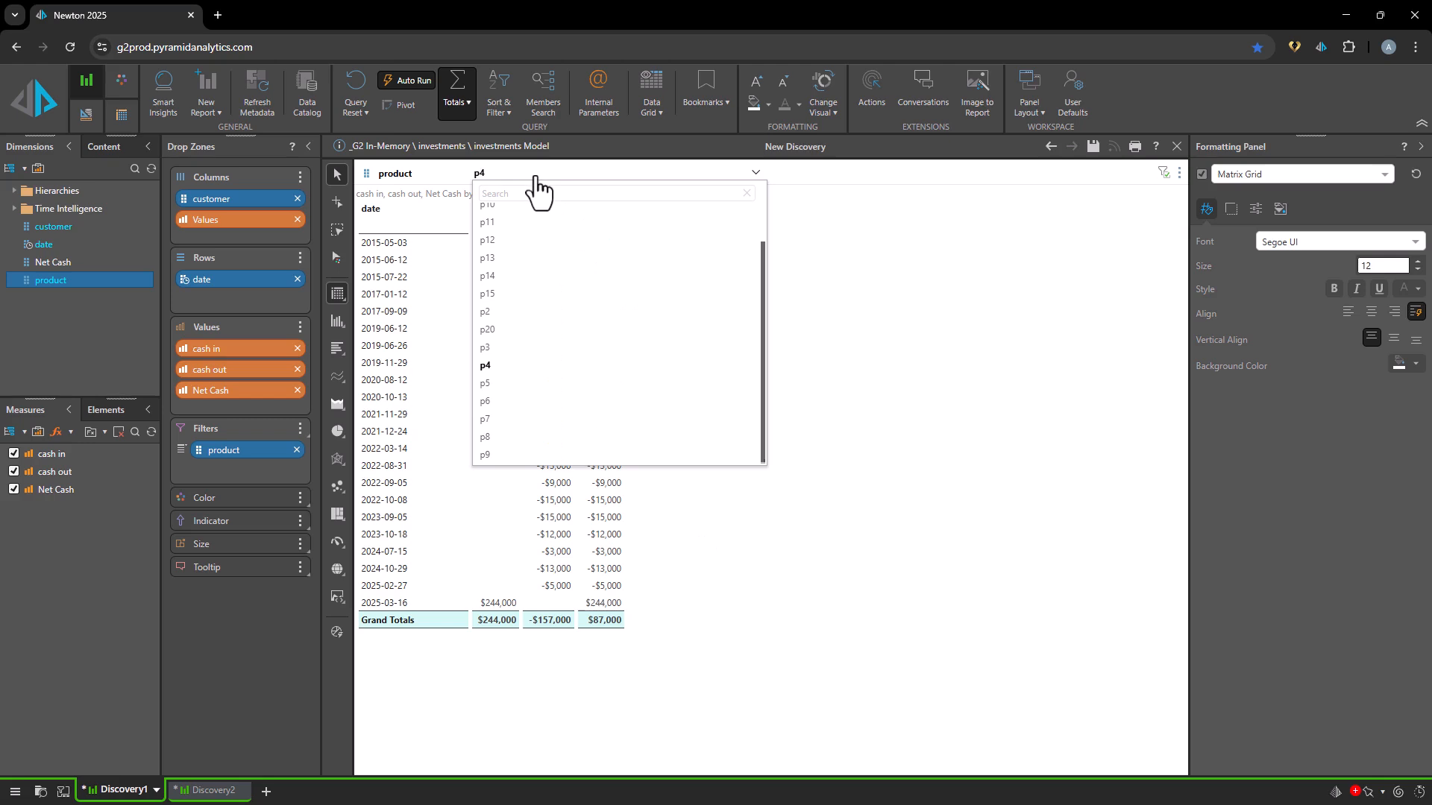
{"action": "left_click", "coordinate": [530, 452]}
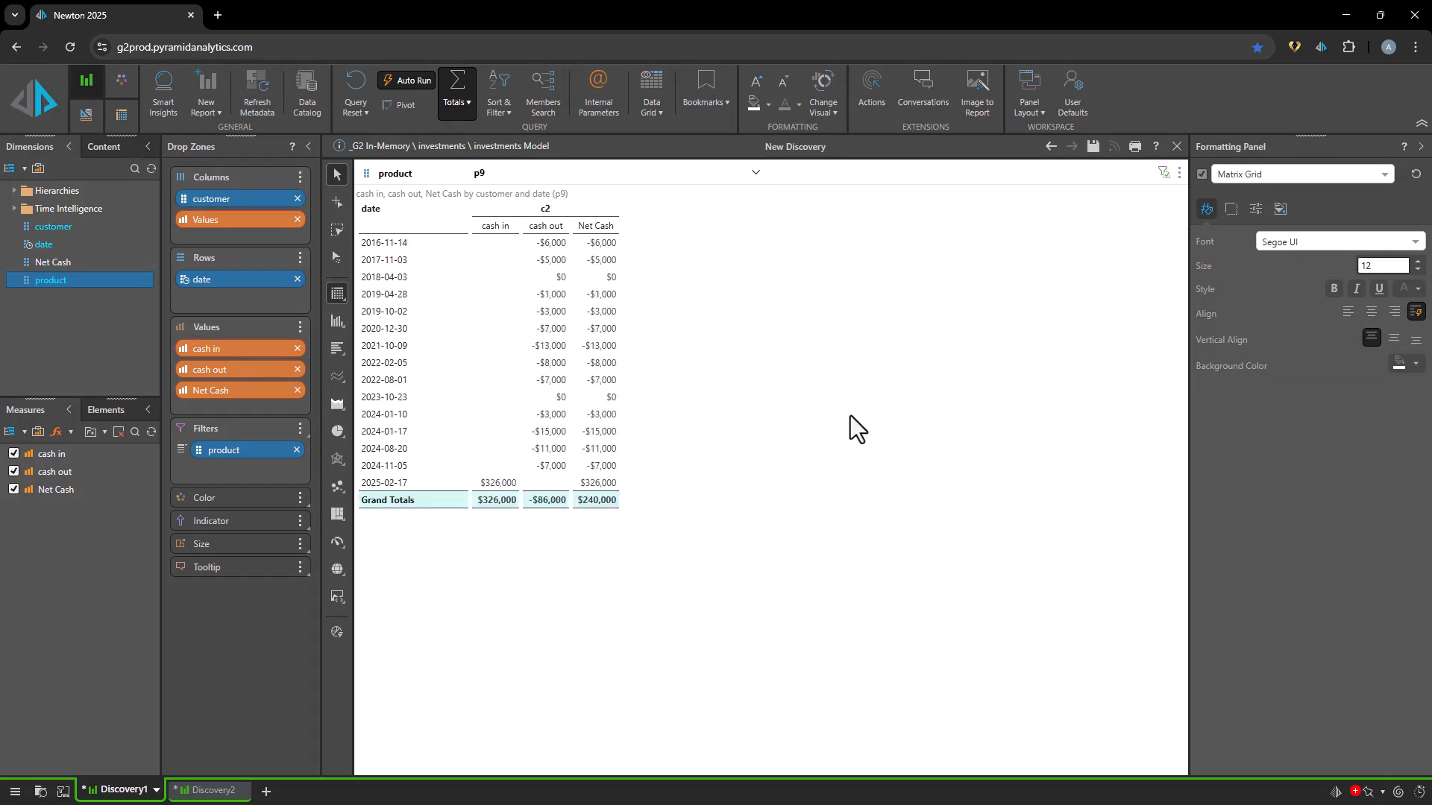
{"action": "left_click", "coordinate": [575, 192]}
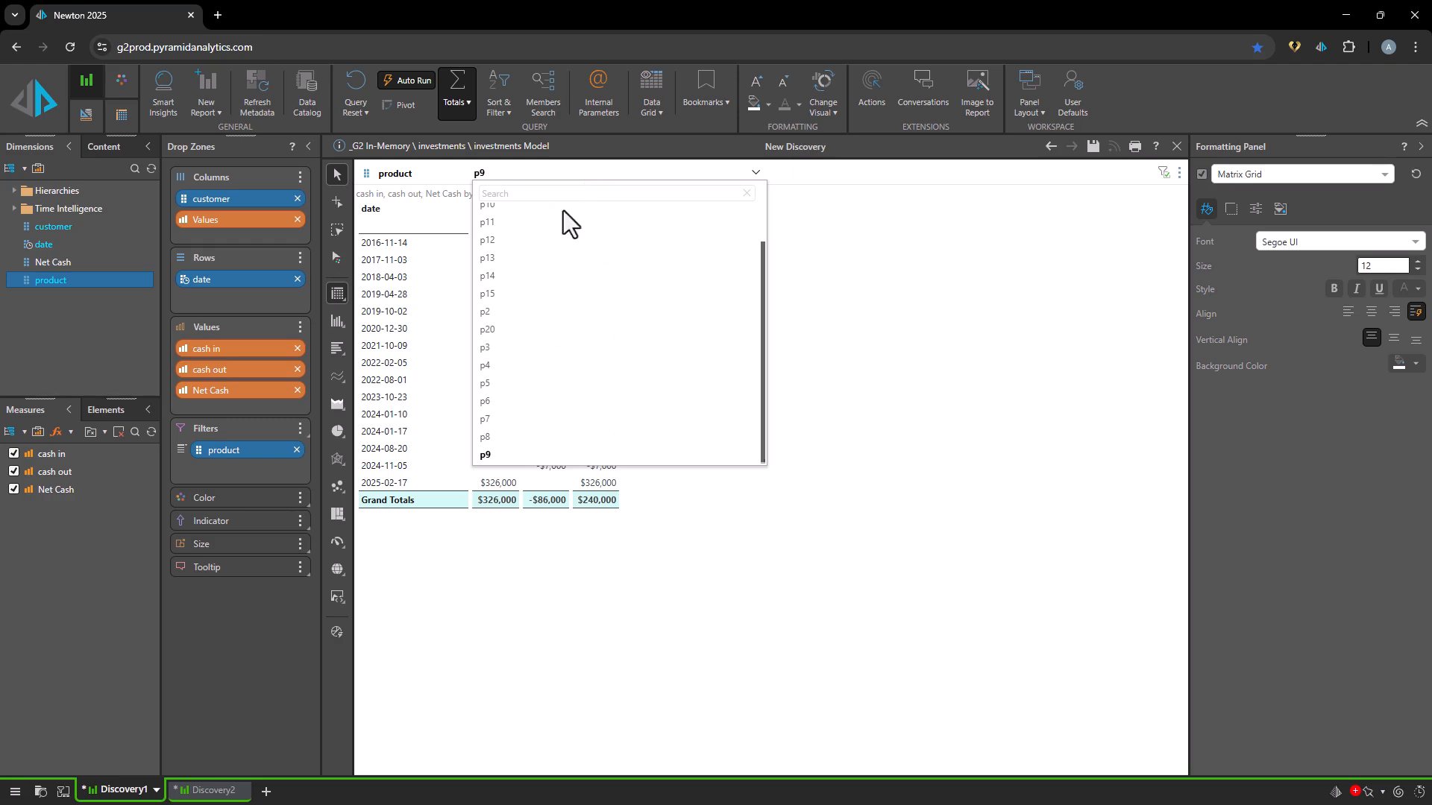
{"action": "left_click", "coordinate": [538, 383]}
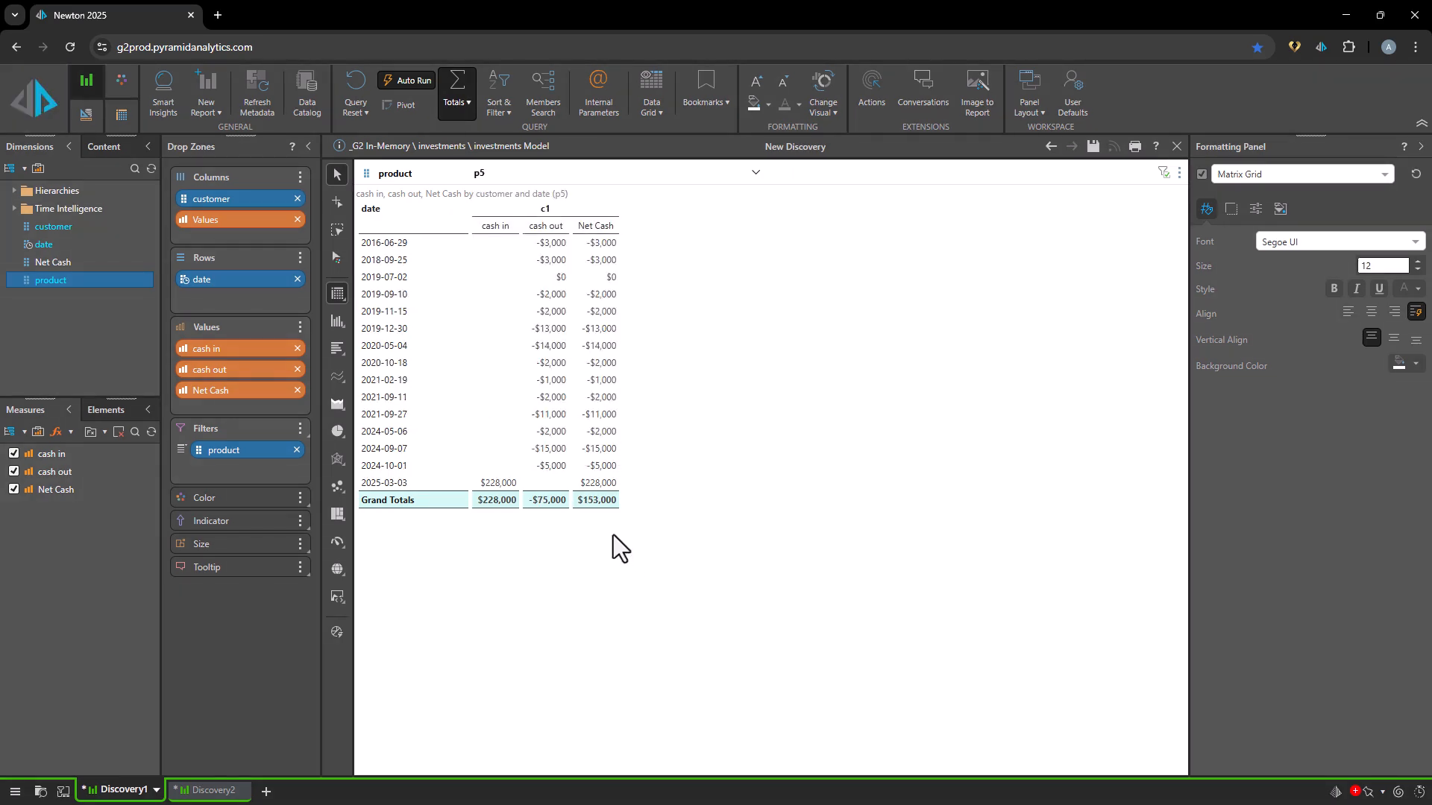
{"action": "left_click", "coordinate": [562, 176]}
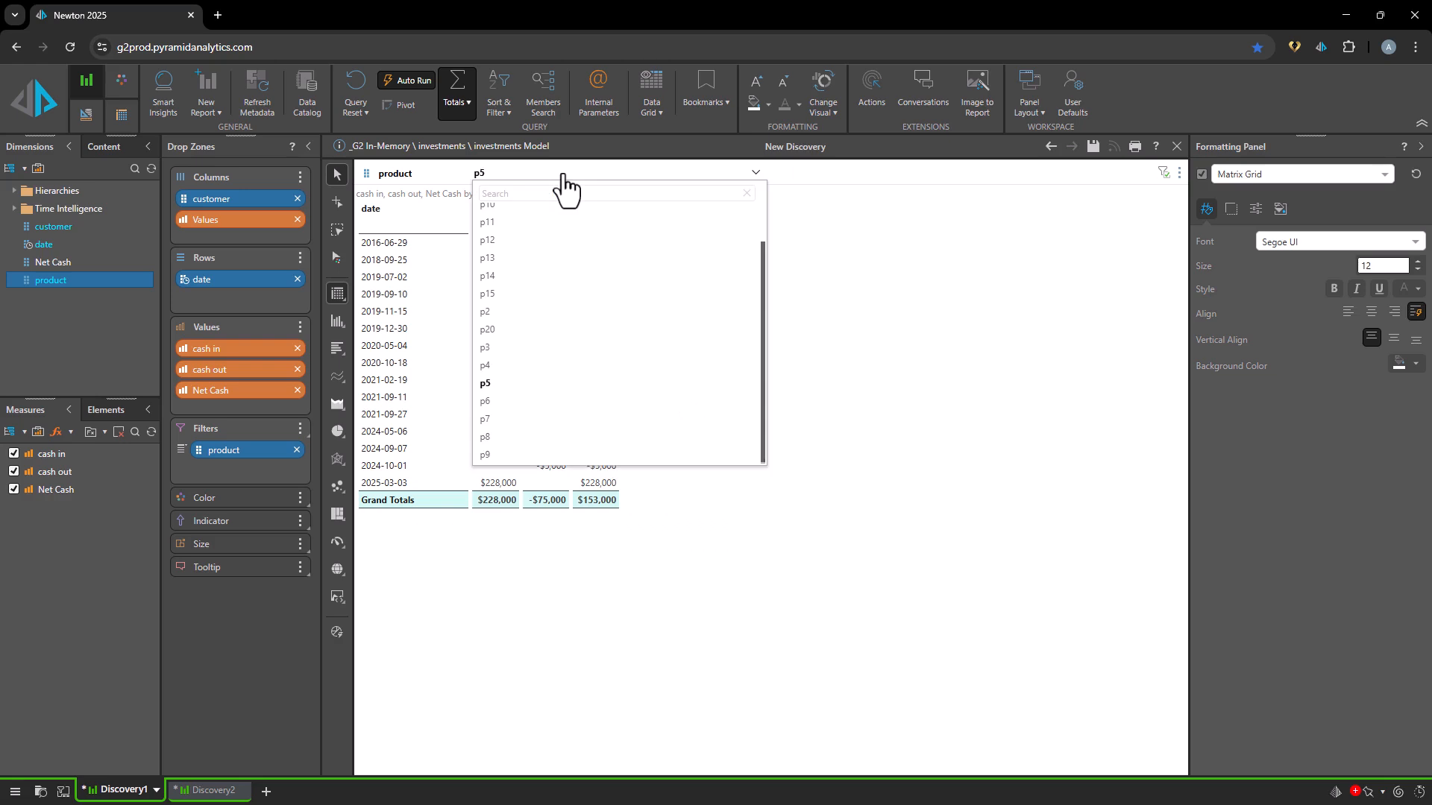
{"action": "left_click", "coordinate": [536, 419]}
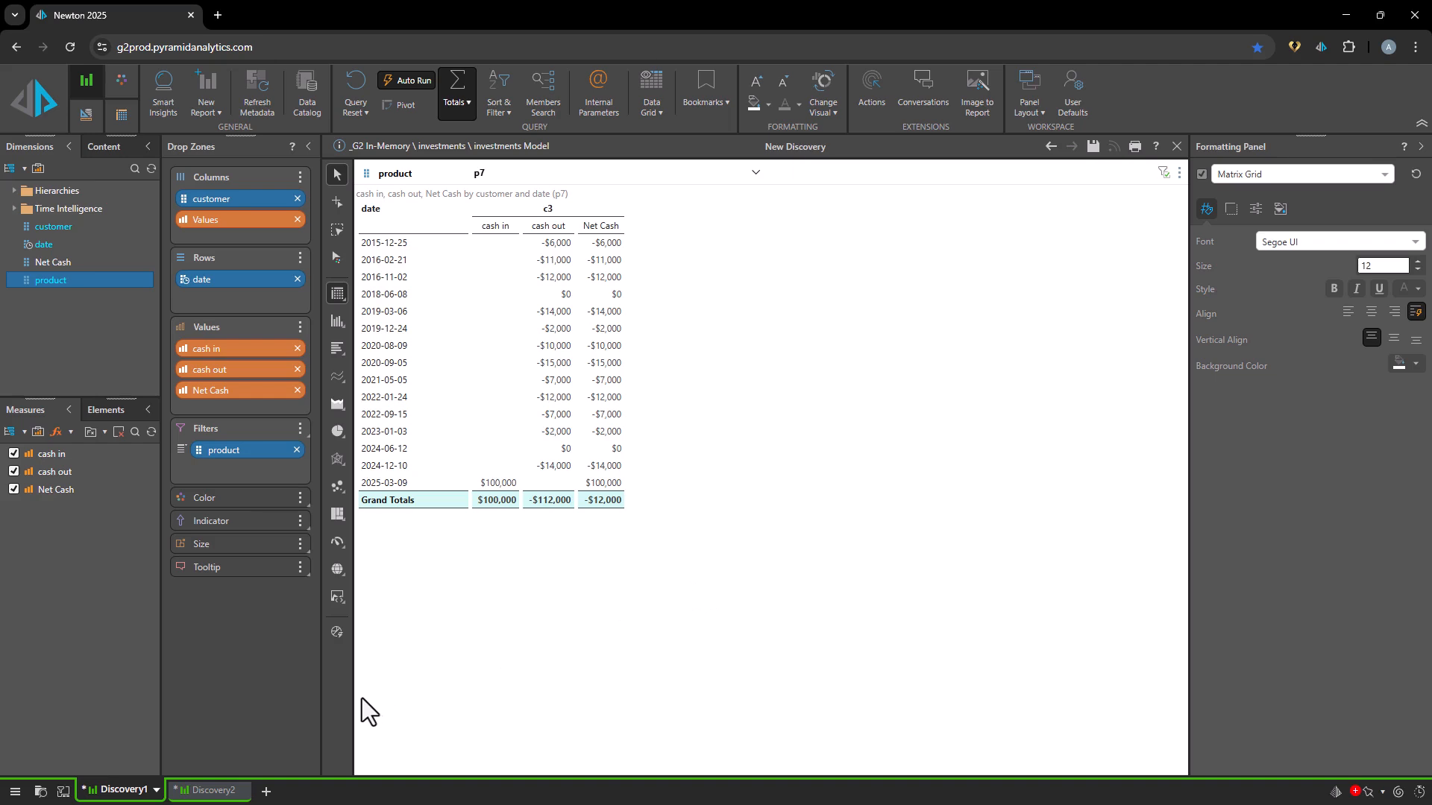
Step: Lay out the second discovery's grid to show Net Cash with customer and product on columns and date on rows
{"action": "left_click", "coordinate": [199, 798]}
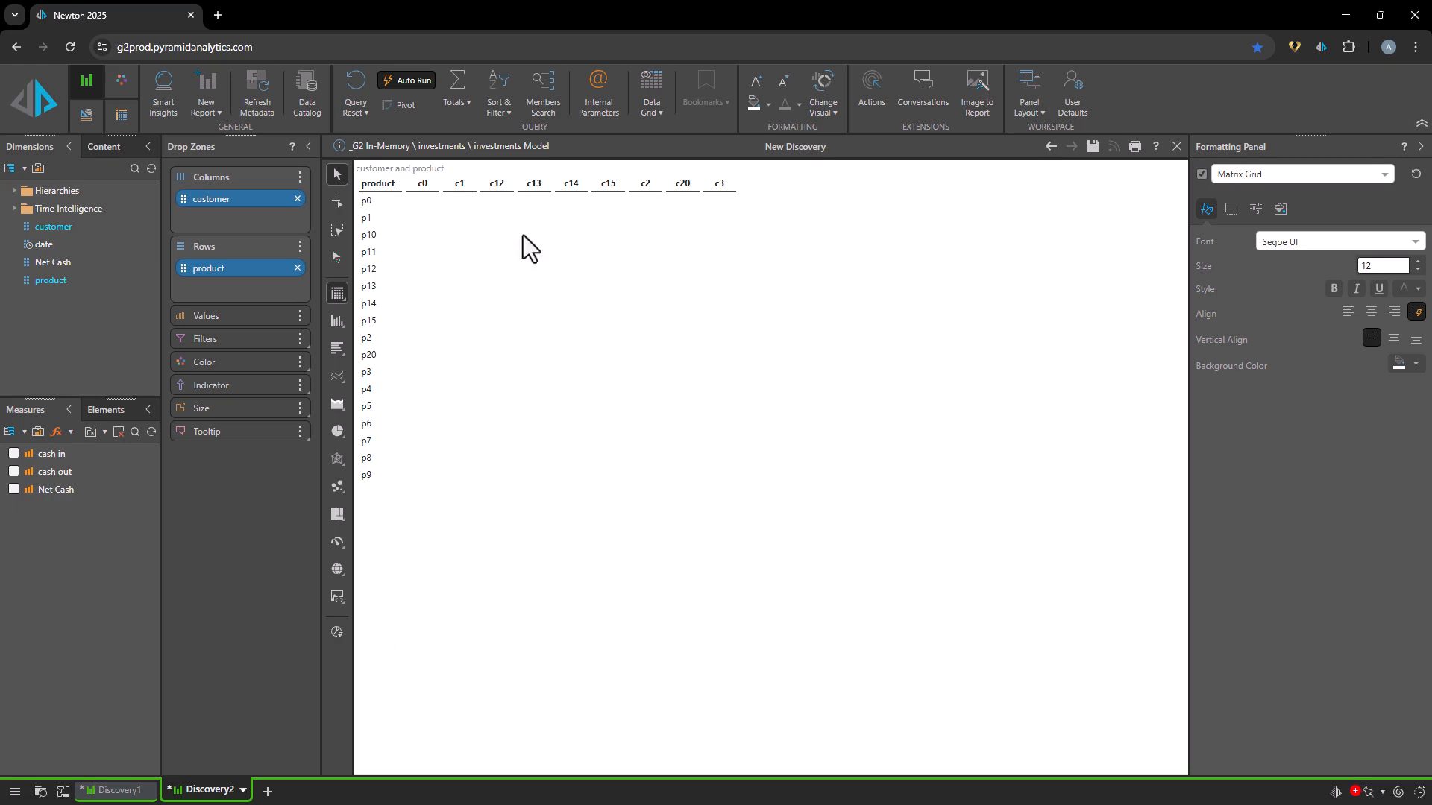
{"action": "left_click", "coordinate": [14, 490]}
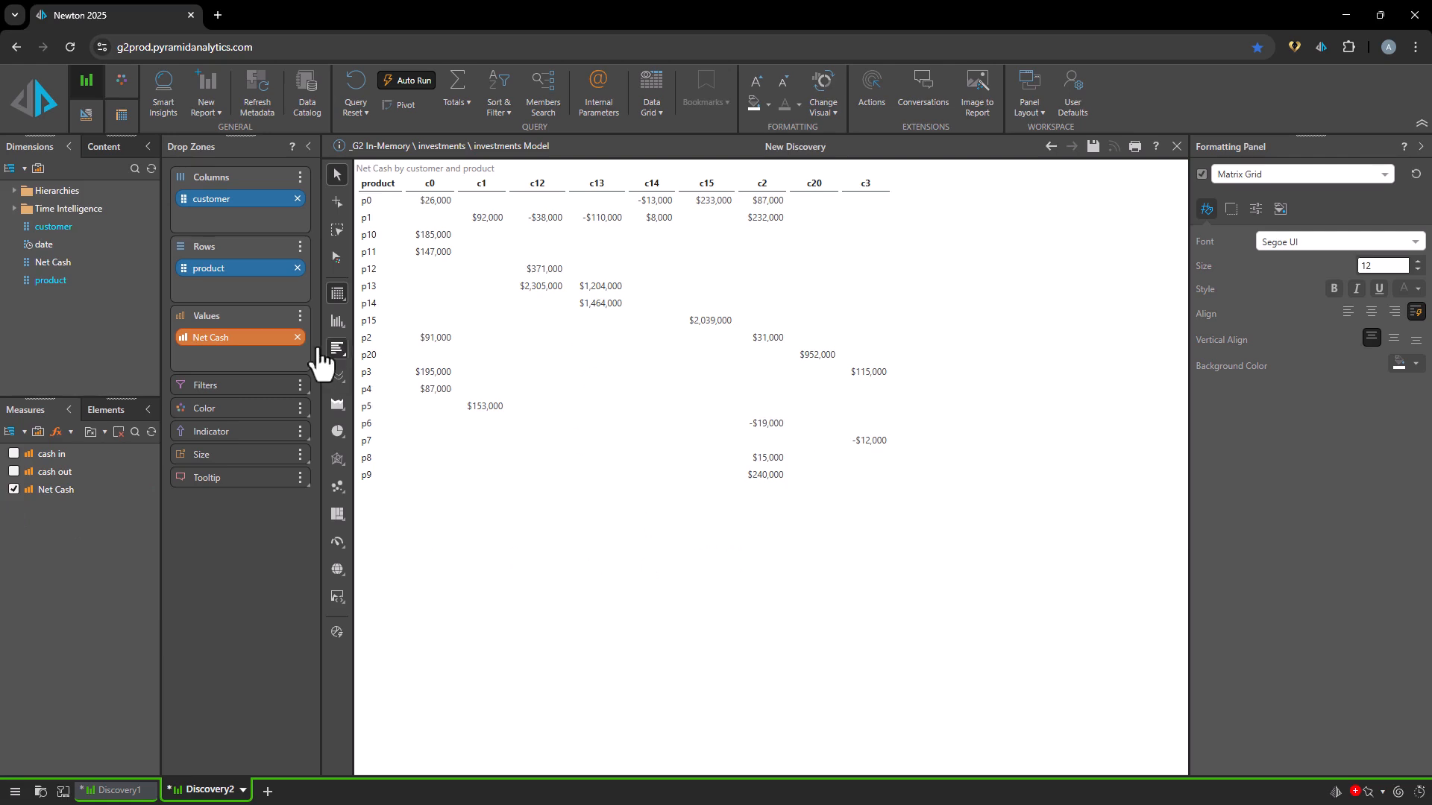
{"action": "left_click_drag", "start_coordinate": [208, 269], "coordinate": [208, 217]}
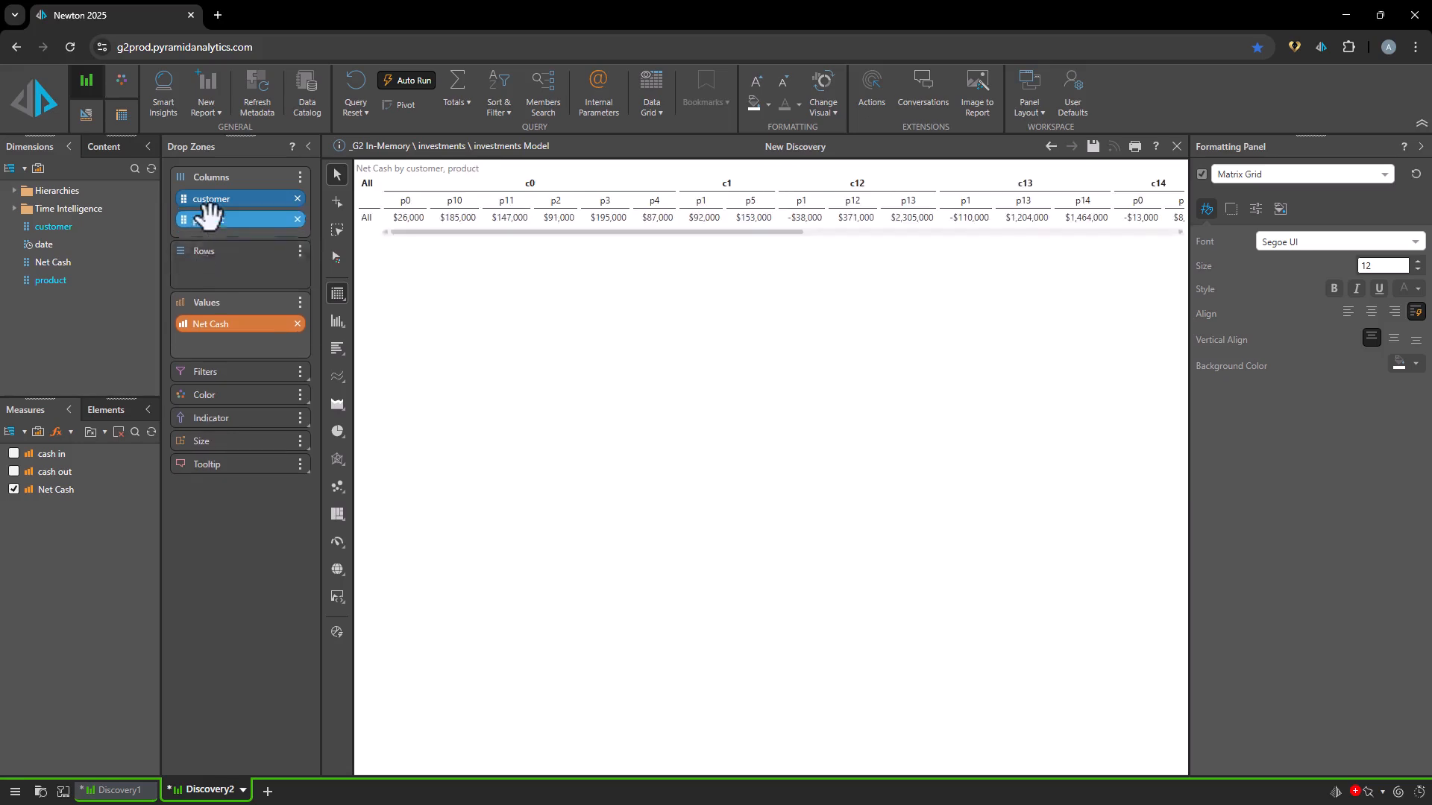
{"action": "left_click_drag", "start_coordinate": [55, 255], "coordinate": [218, 269]}
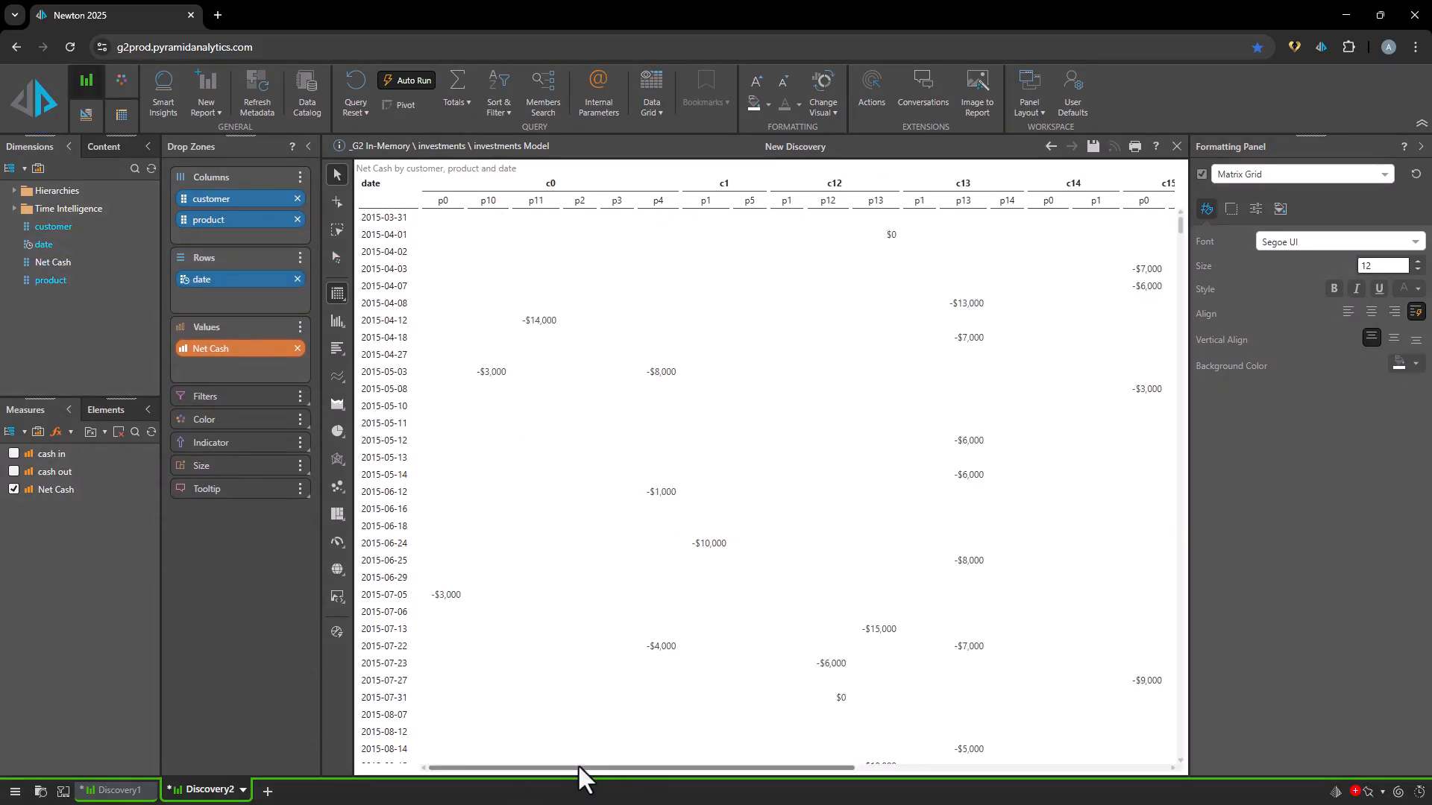
Step: Examine the Net Cash grid across all customer and product columns and down through the dates
{"action": "left_click_drag", "start_coordinate": [579, 767], "coordinate": [1034, 795]}
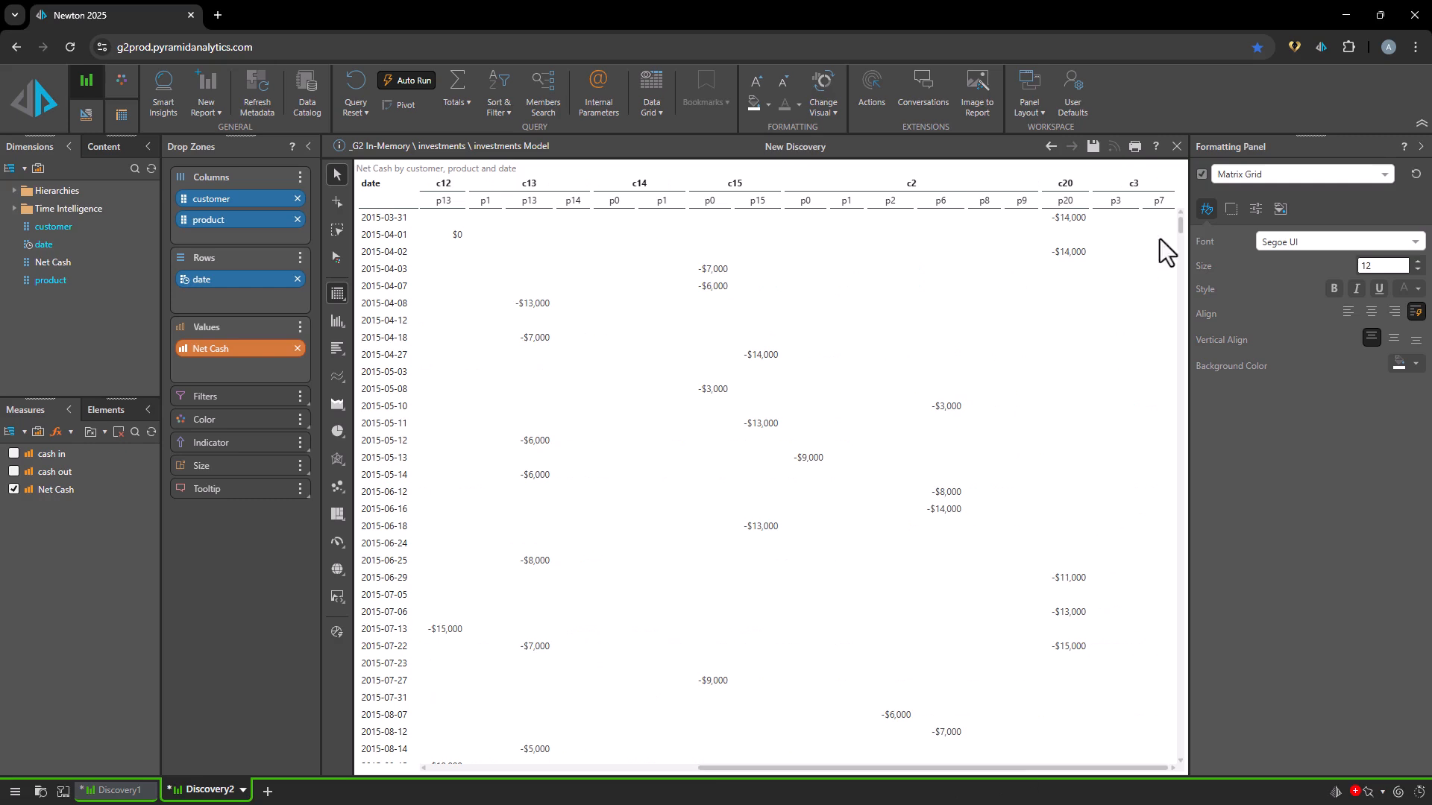
{"action": "left_click_drag", "start_coordinate": [1180, 221], "coordinate": [1160, 731]}
{"action": "scroll", "coordinate": [1164, 597], "scroll_direction": "down", "scroll_amount": 3}
{"action": "left_click_drag", "start_coordinate": [1179, 556], "coordinate": [817, 762]}
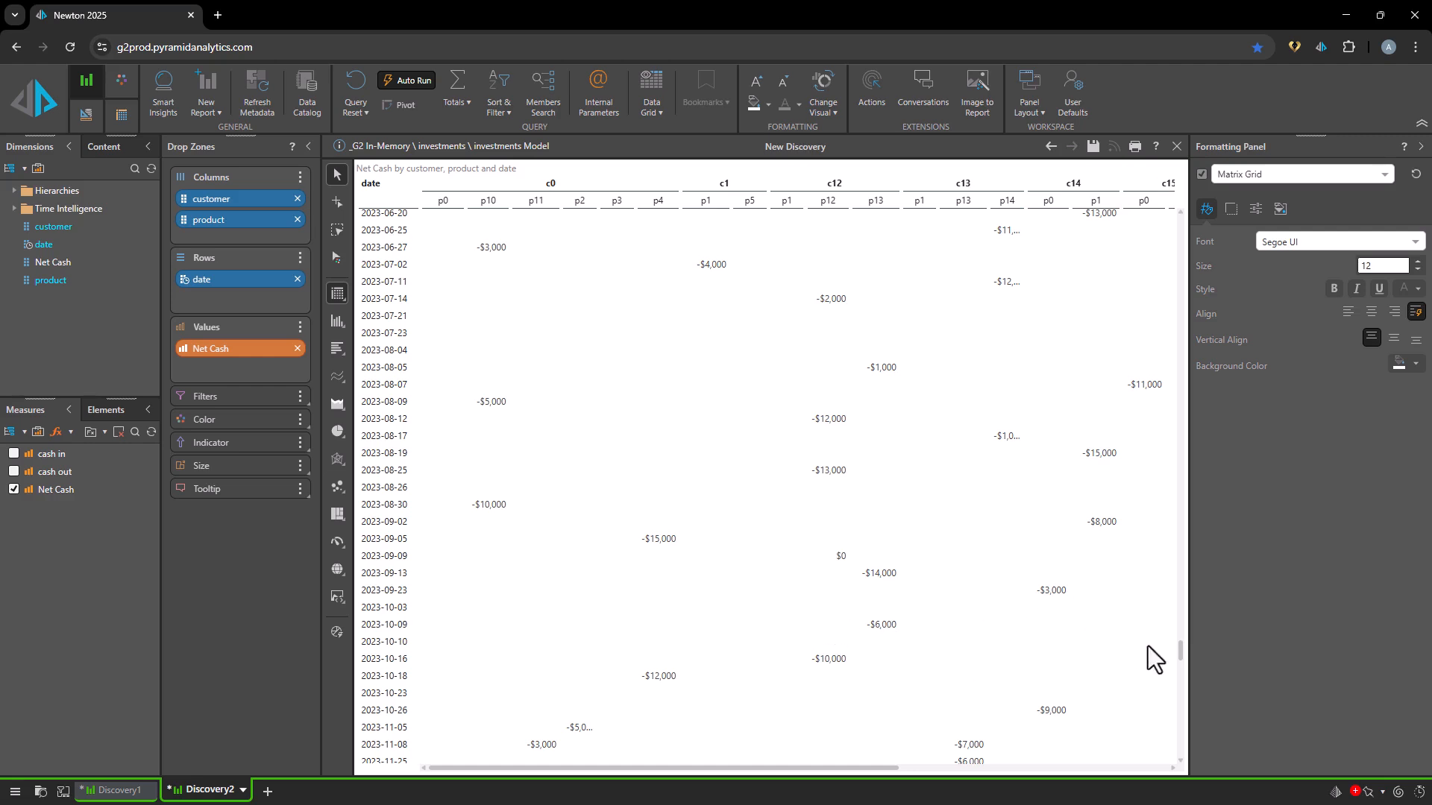
{"action": "left_click_drag", "start_coordinate": [1180, 655], "coordinate": [1187, 780]}
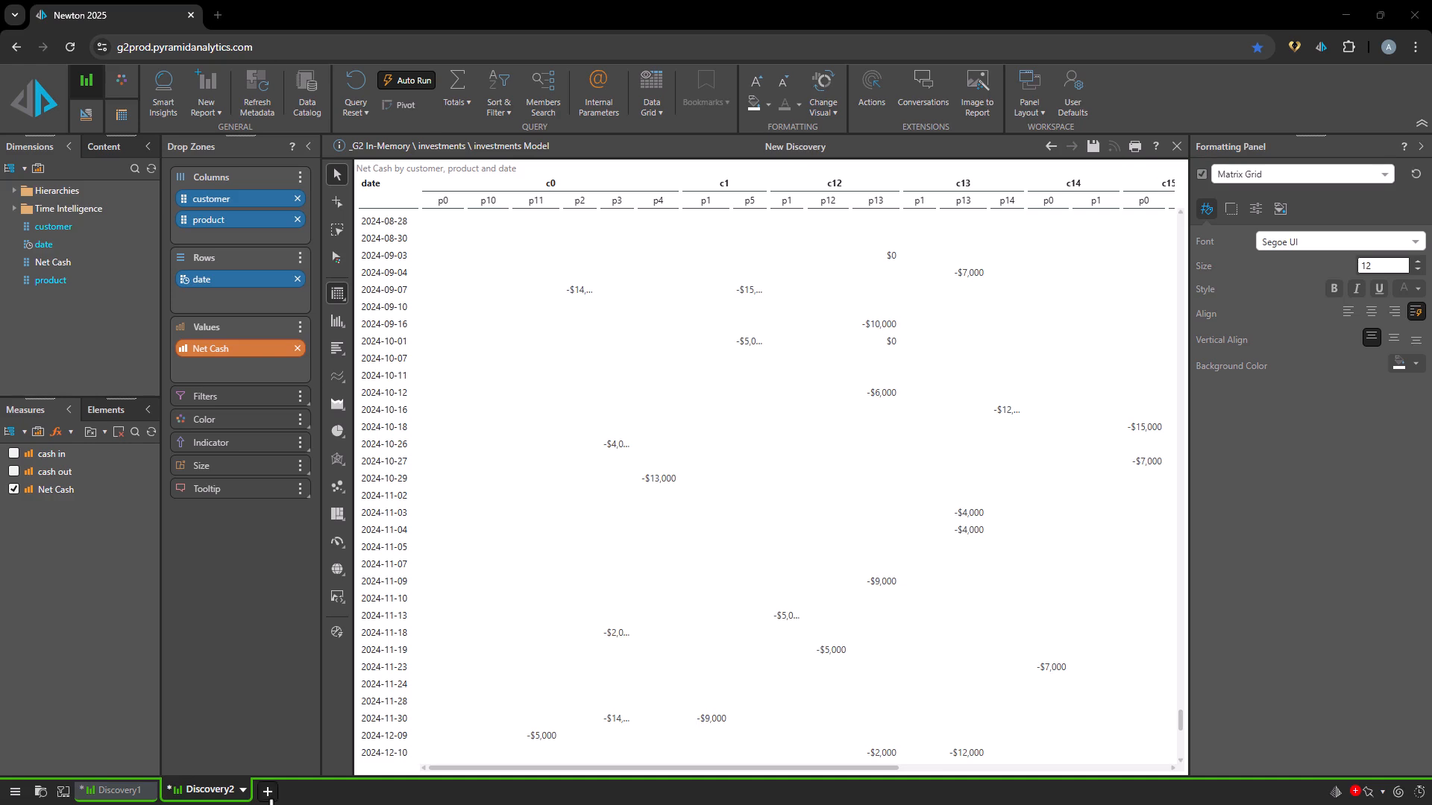
Step: Create a new formula based on the investments Model
{"action": "left_click", "coordinate": [267, 791]}
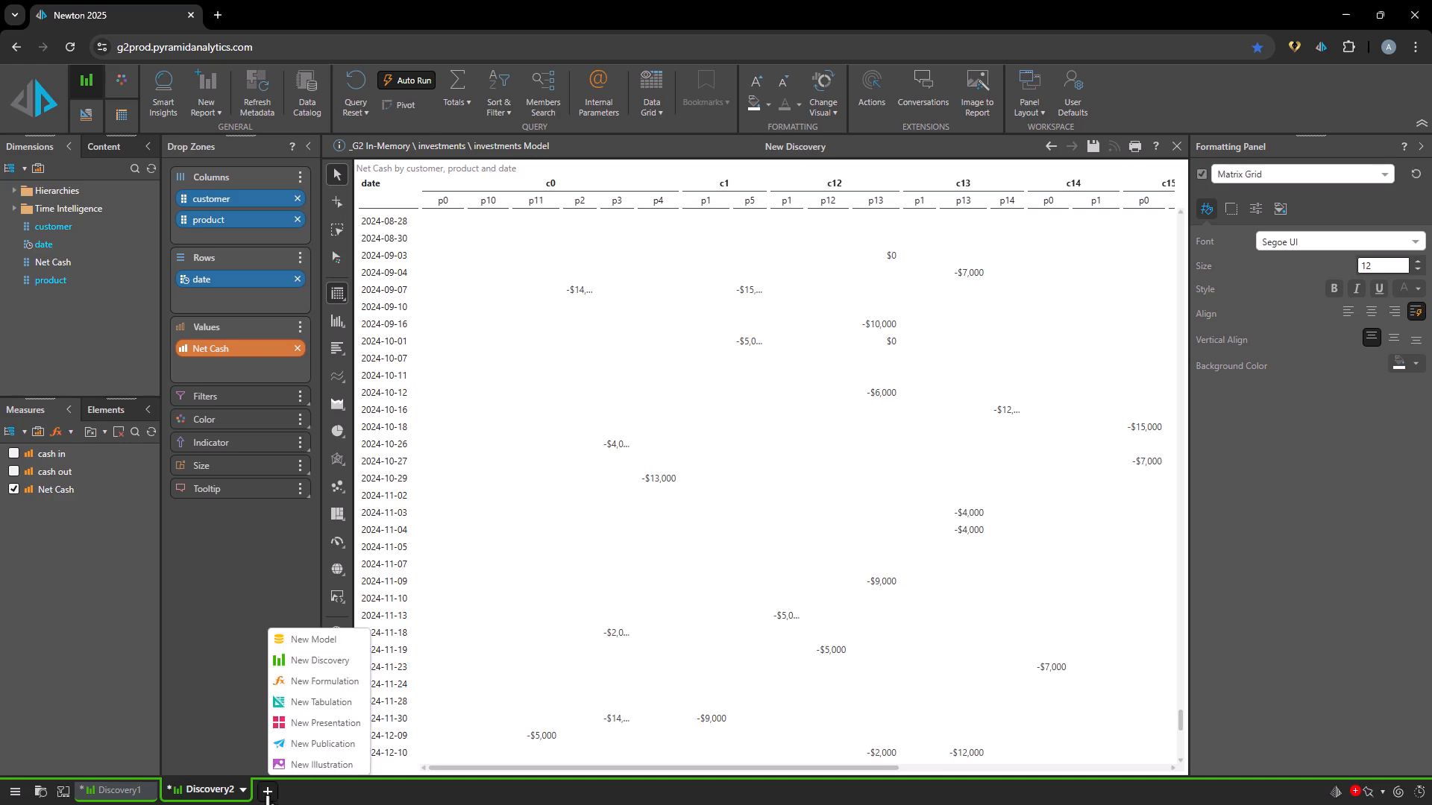
{"action": "left_click", "coordinate": [325, 681]}
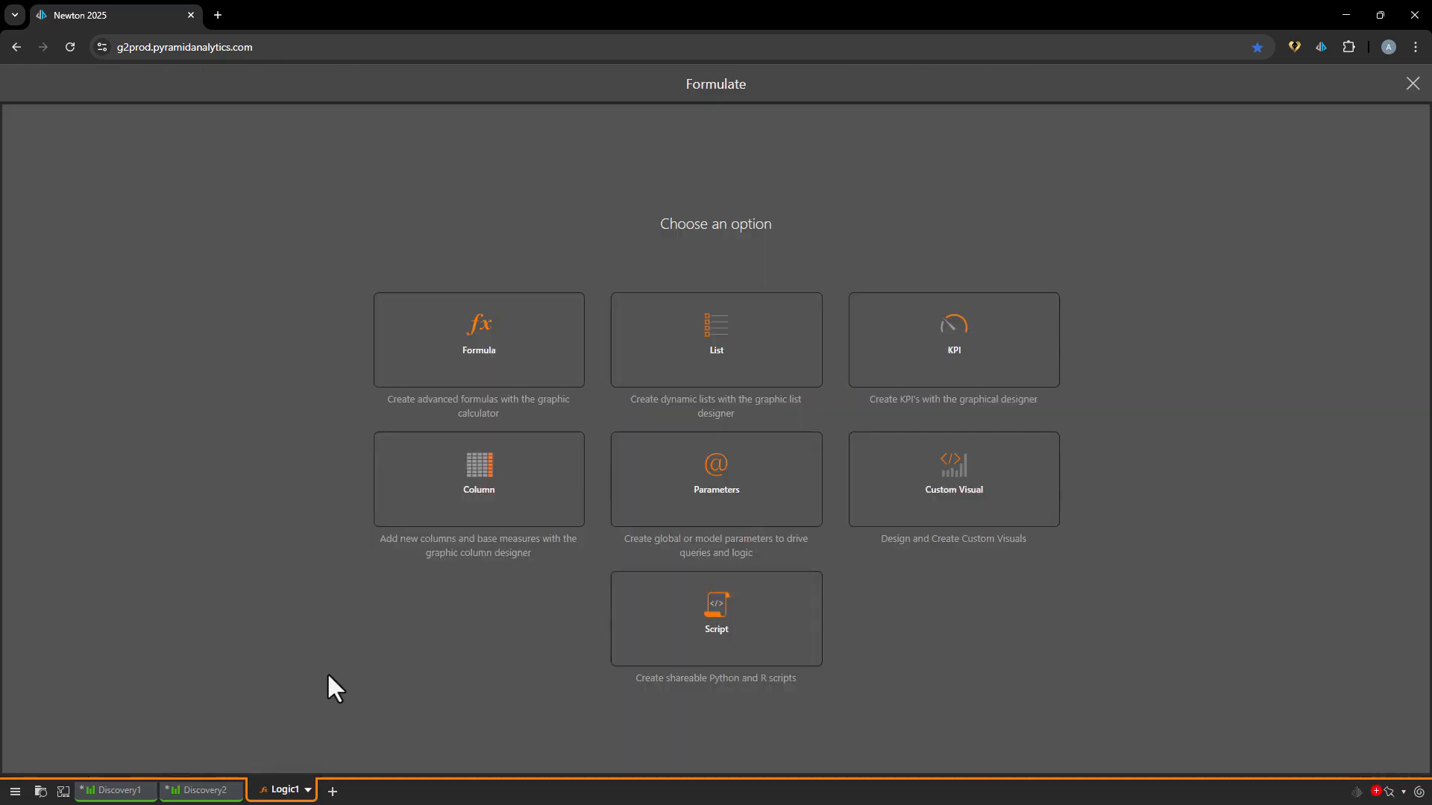
{"action": "left_click", "coordinate": [453, 386]}
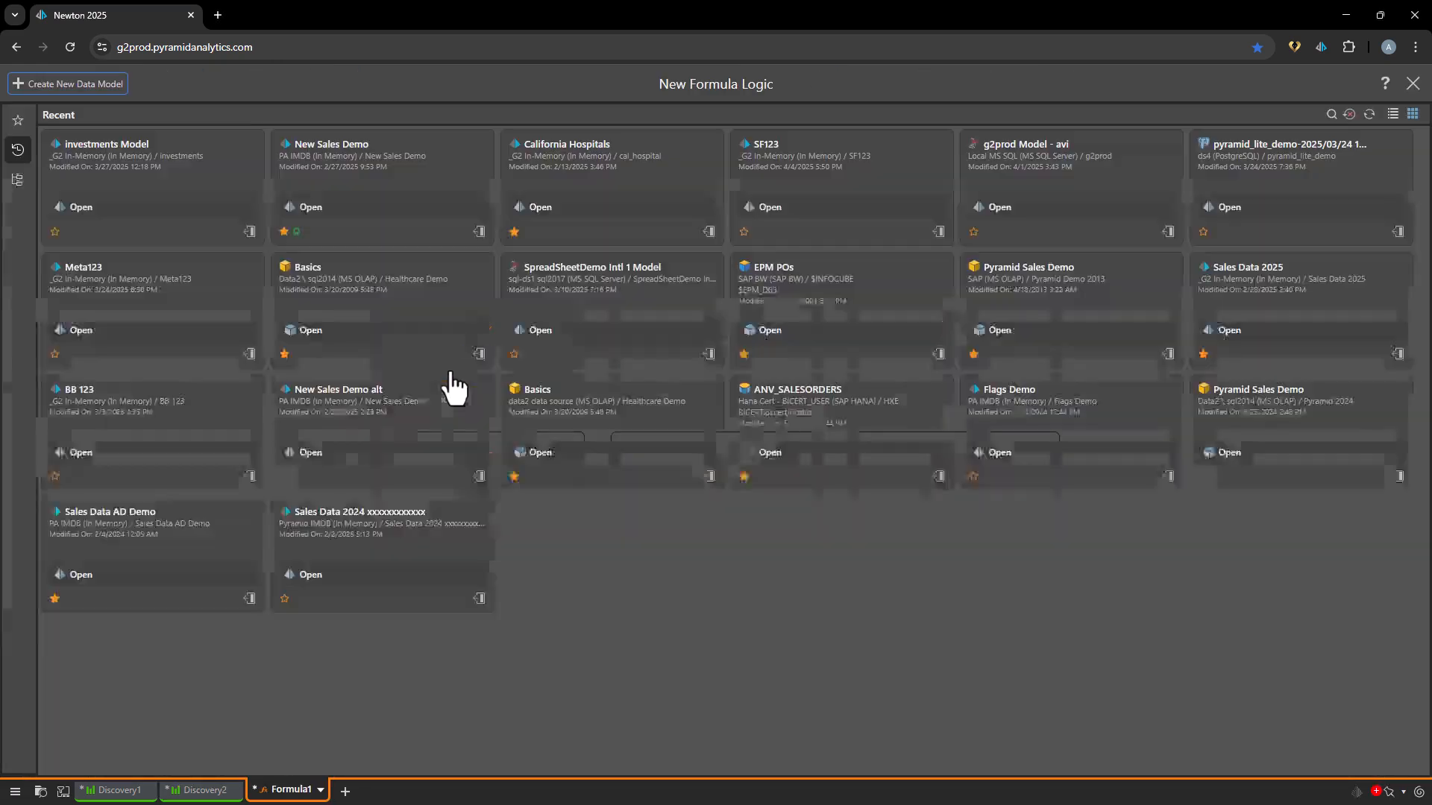
{"action": "left_click", "coordinate": [177, 208]}
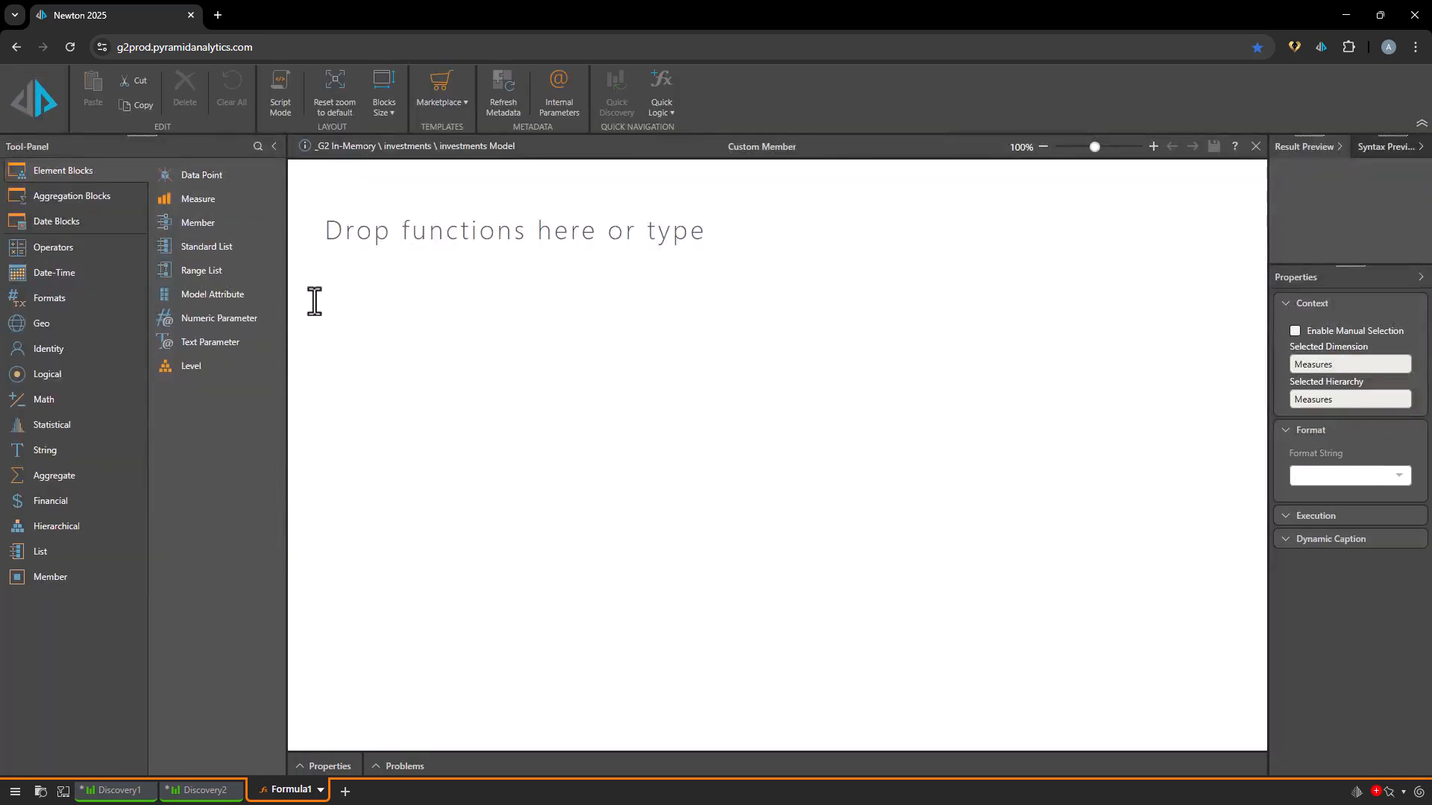
Step: Insert the financial Xirr function and replace its list of dates placeholder with a Standard List containing all date elements
{"action": "left_click", "coordinate": [50, 501]}
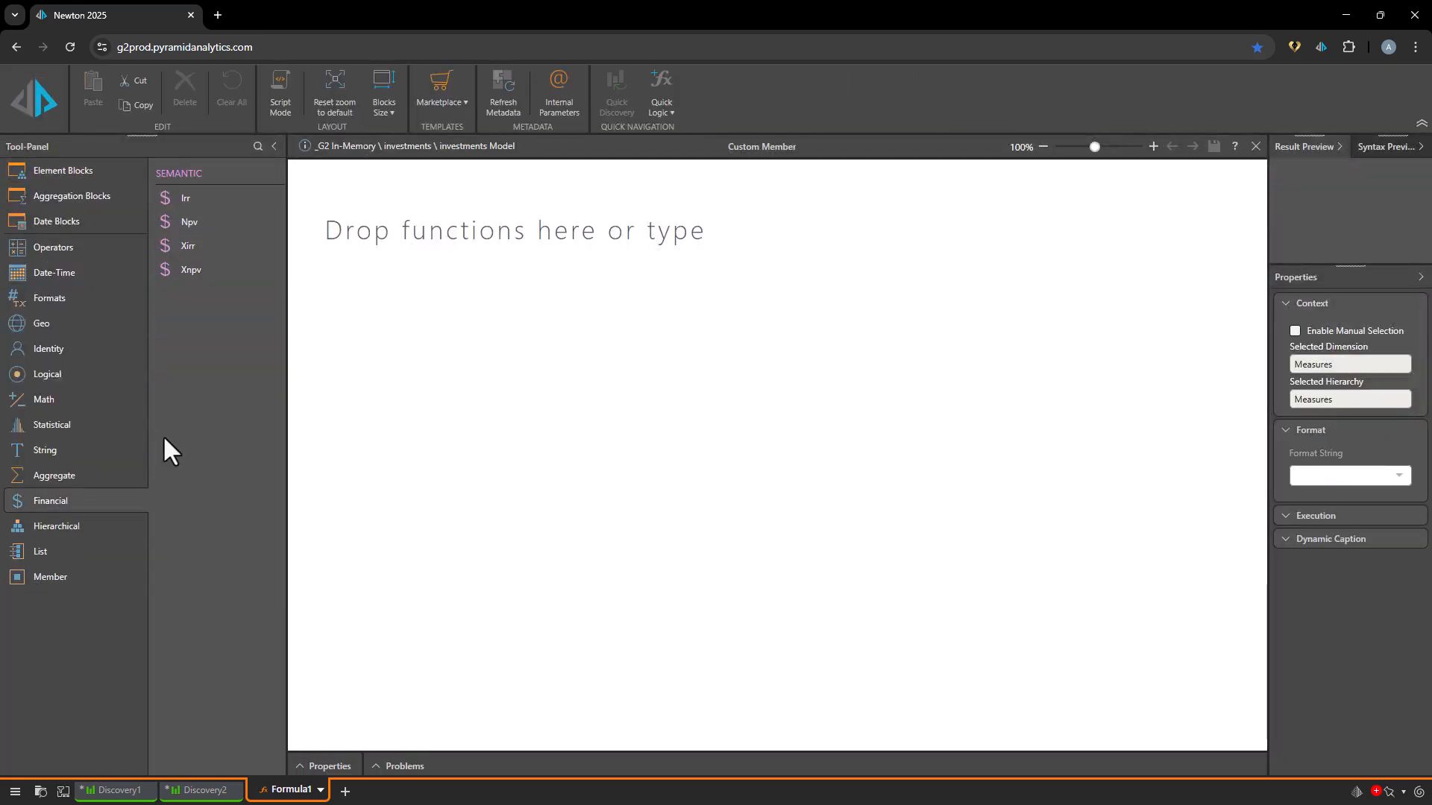
{"action": "left_click_drag", "start_coordinate": [185, 241], "coordinate": [810, 250]}
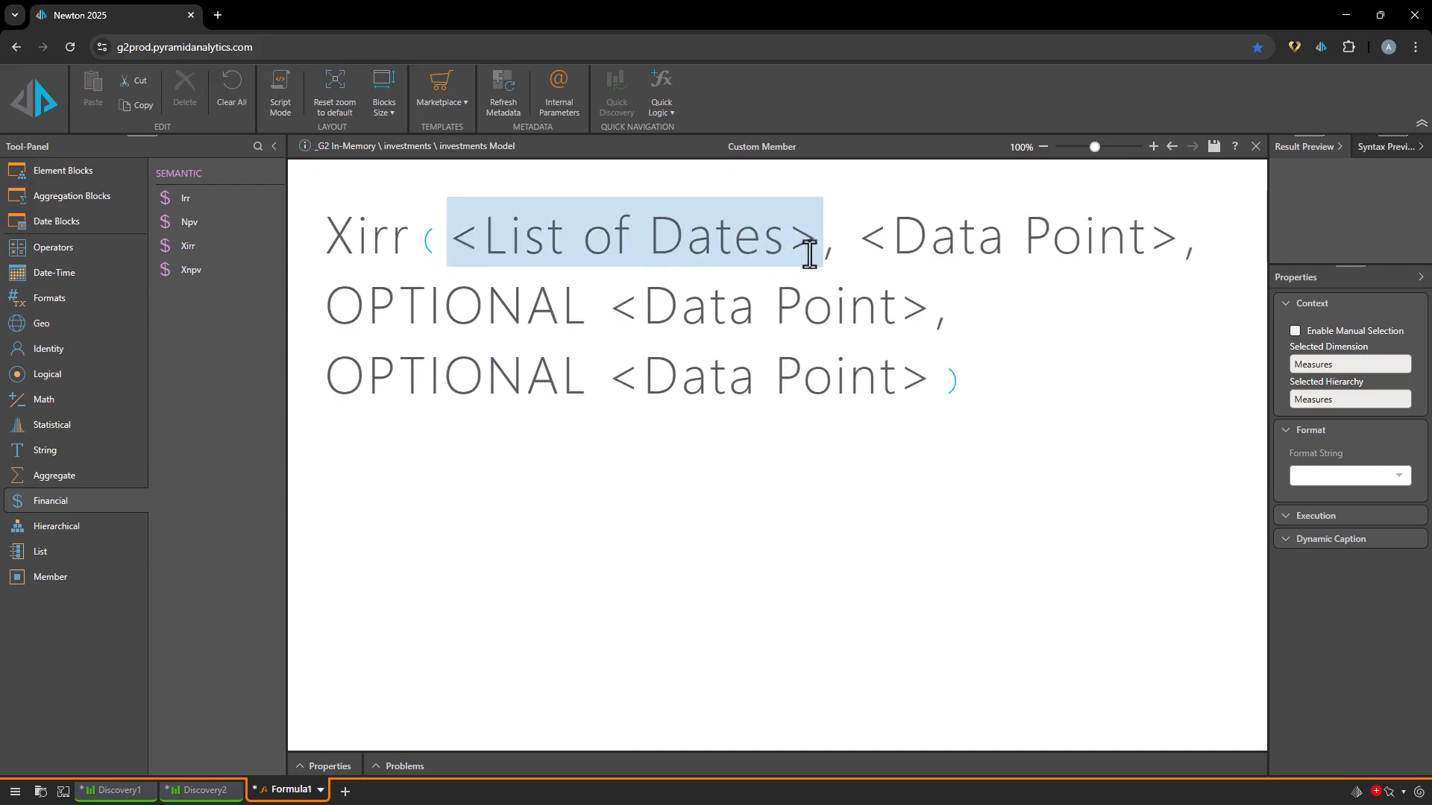
{"action": "key", "text": "BackSpace"}
{"action": "left_click", "coordinate": [67, 175]}
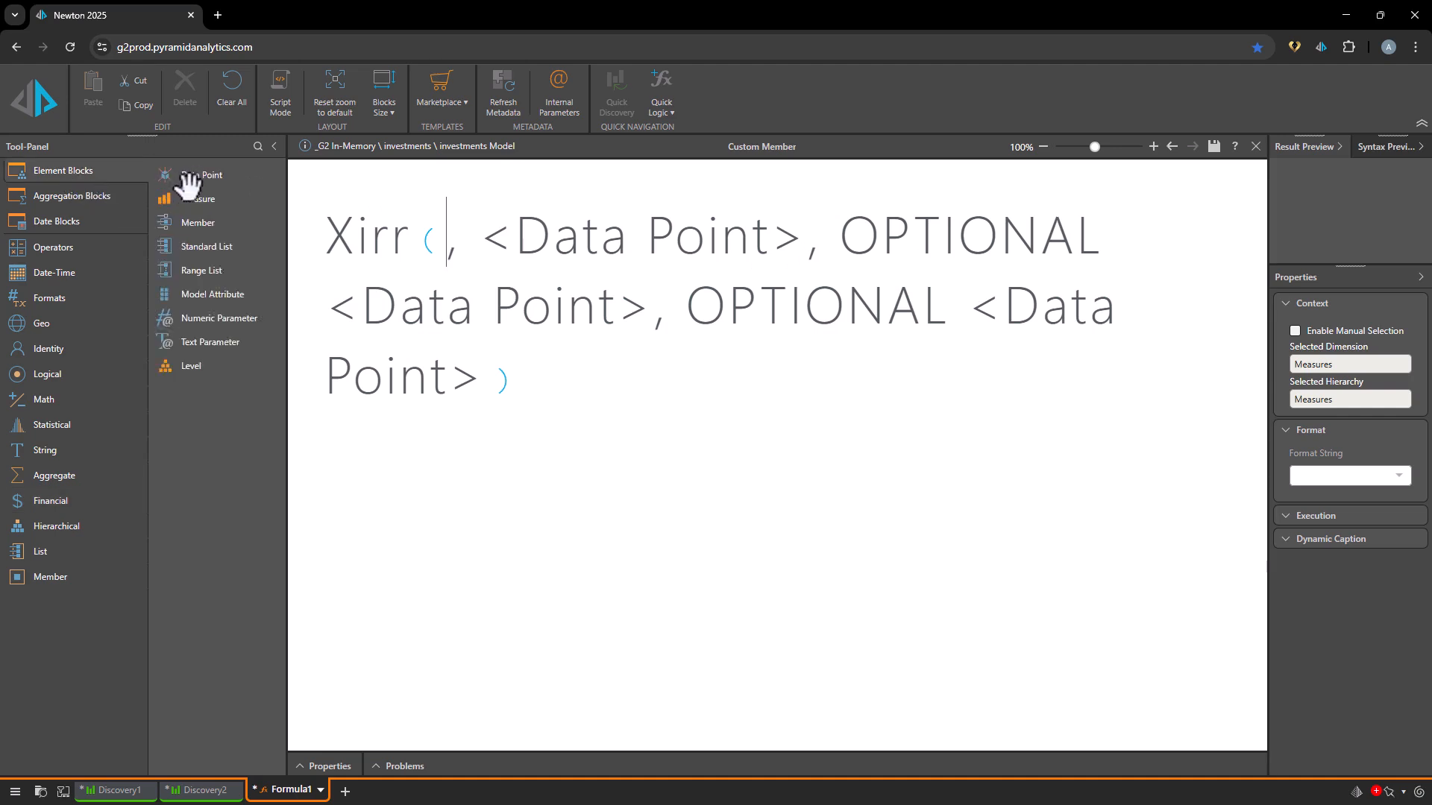
{"action": "left_click_drag", "start_coordinate": [201, 248], "coordinate": [483, 245]}
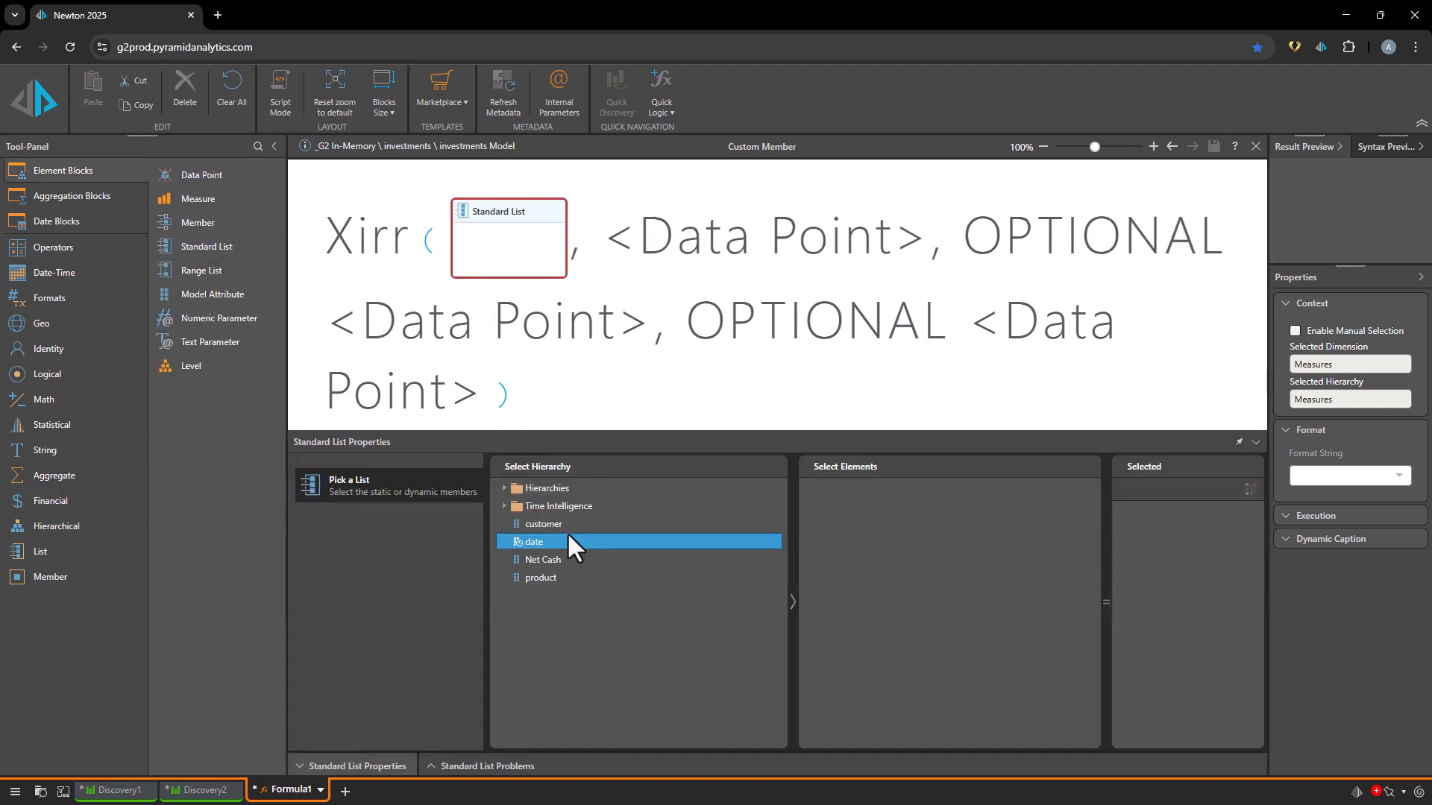
{"action": "left_click", "coordinate": [543, 543]}
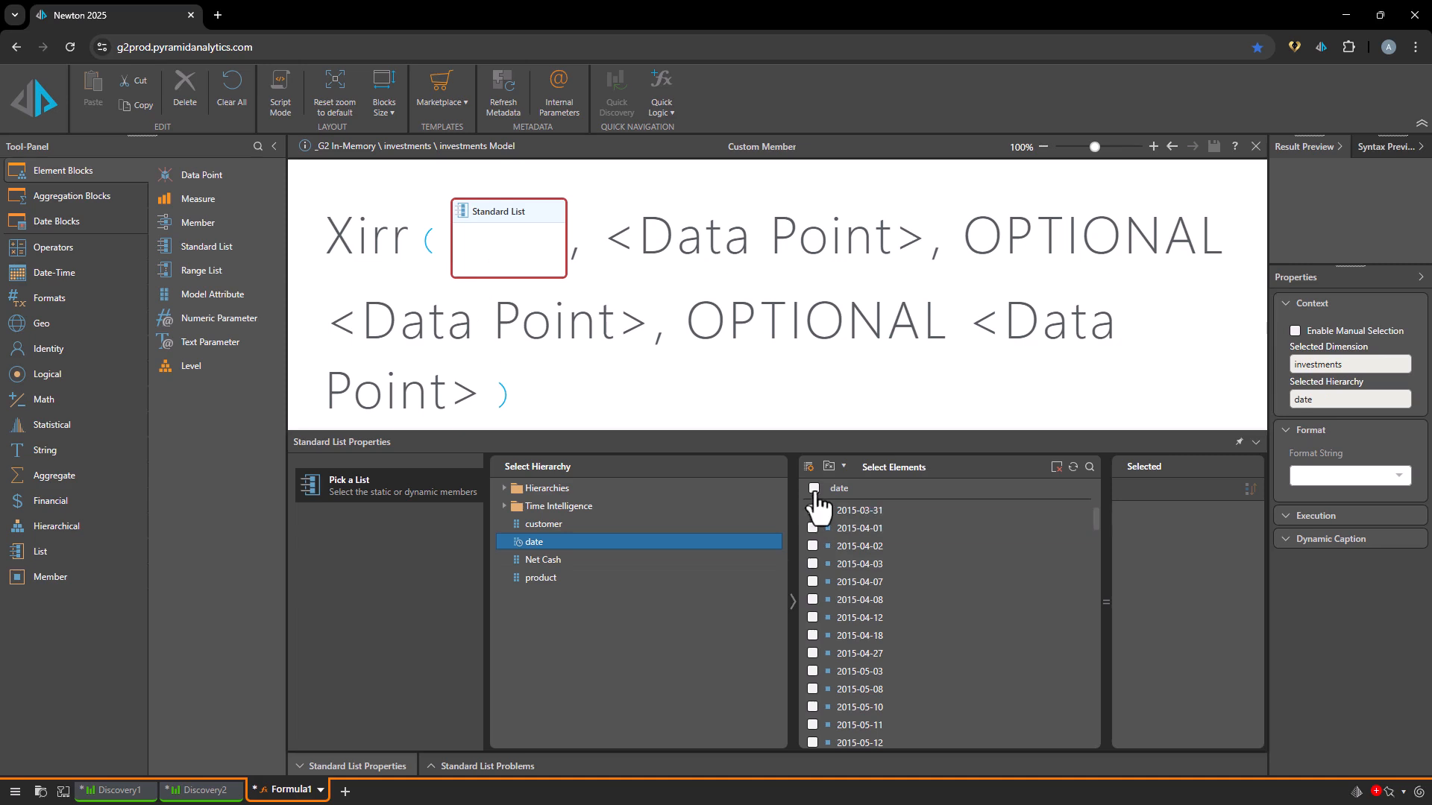
{"action": "left_click", "coordinate": [814, 489]}
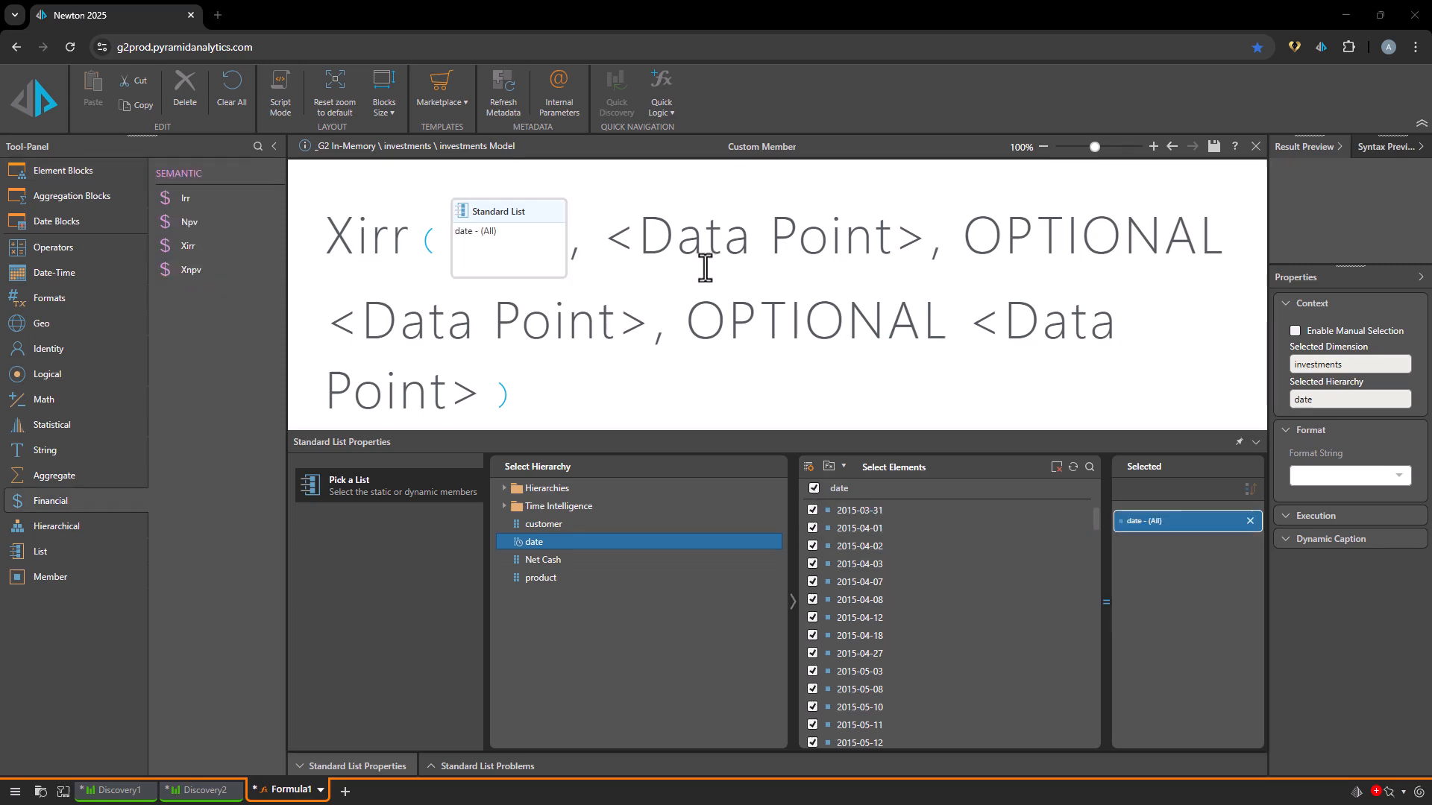
Step: Replace Xirr's required data point placeholder with a Data Point block for the Net Cash measure, and remove both optional data point arguments
{"action": "left_click_drag", "start_coordinate": [617, 233], "coordinate": [922, 239]}
{"action": "key", "text": "Delete"}
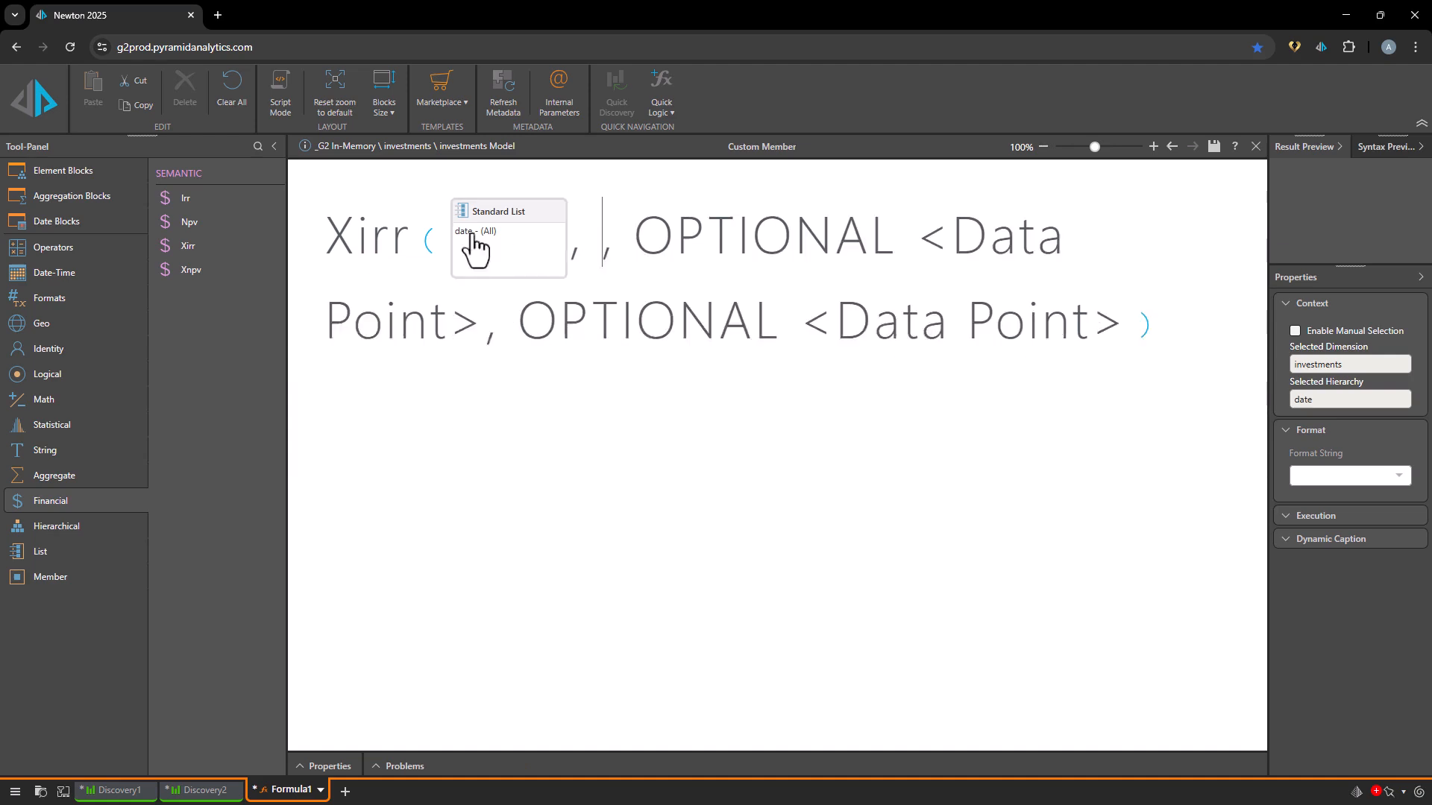
{"action": "left_click", "coordinate": [91, 176]}
{"action": "left_click_drag", "start_coordinate": [195, 178], "coordinate": [636, 240]}
{"action": "left_click", "coordinate": [623, 488]}
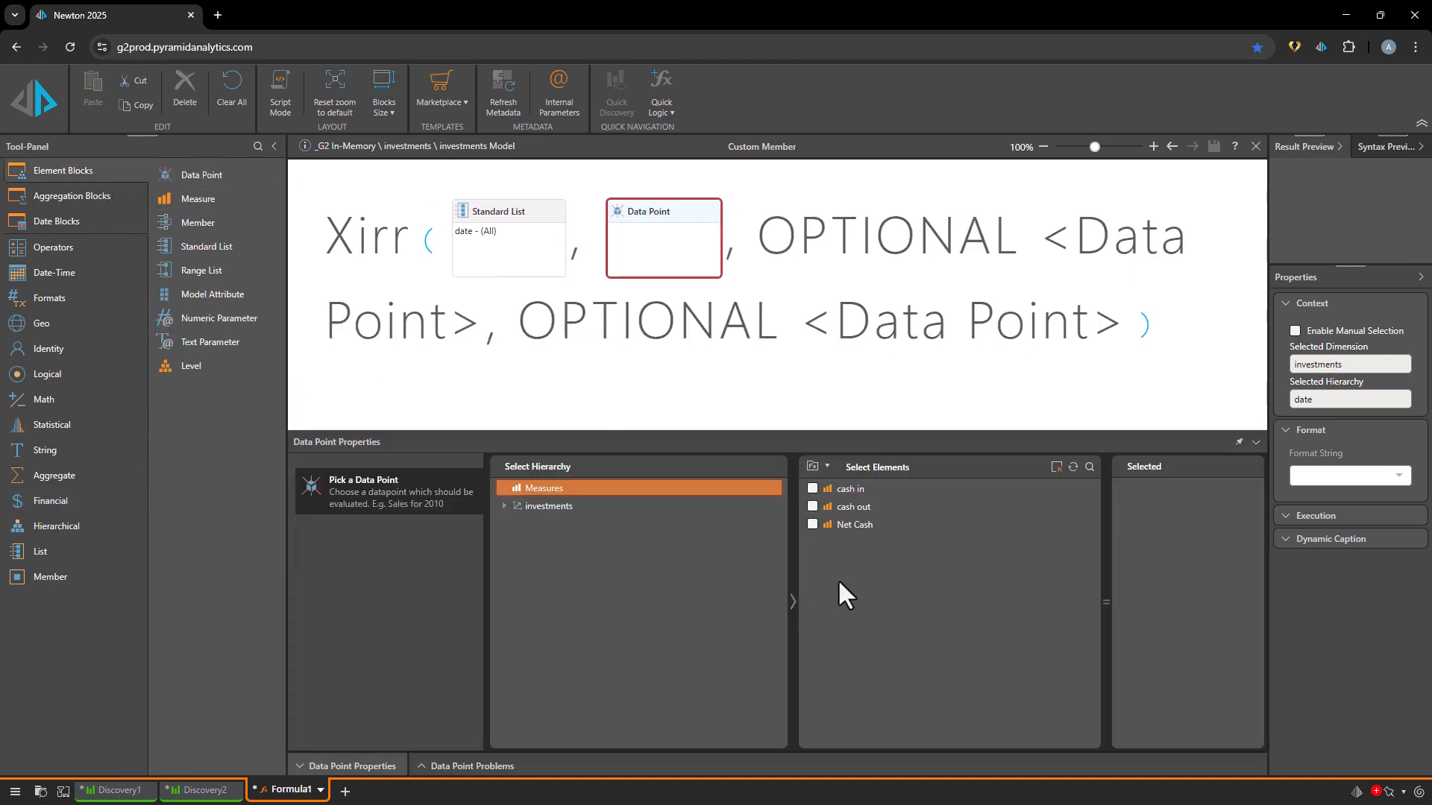
{"action": "left_click", "coordinate": [812, 525]}
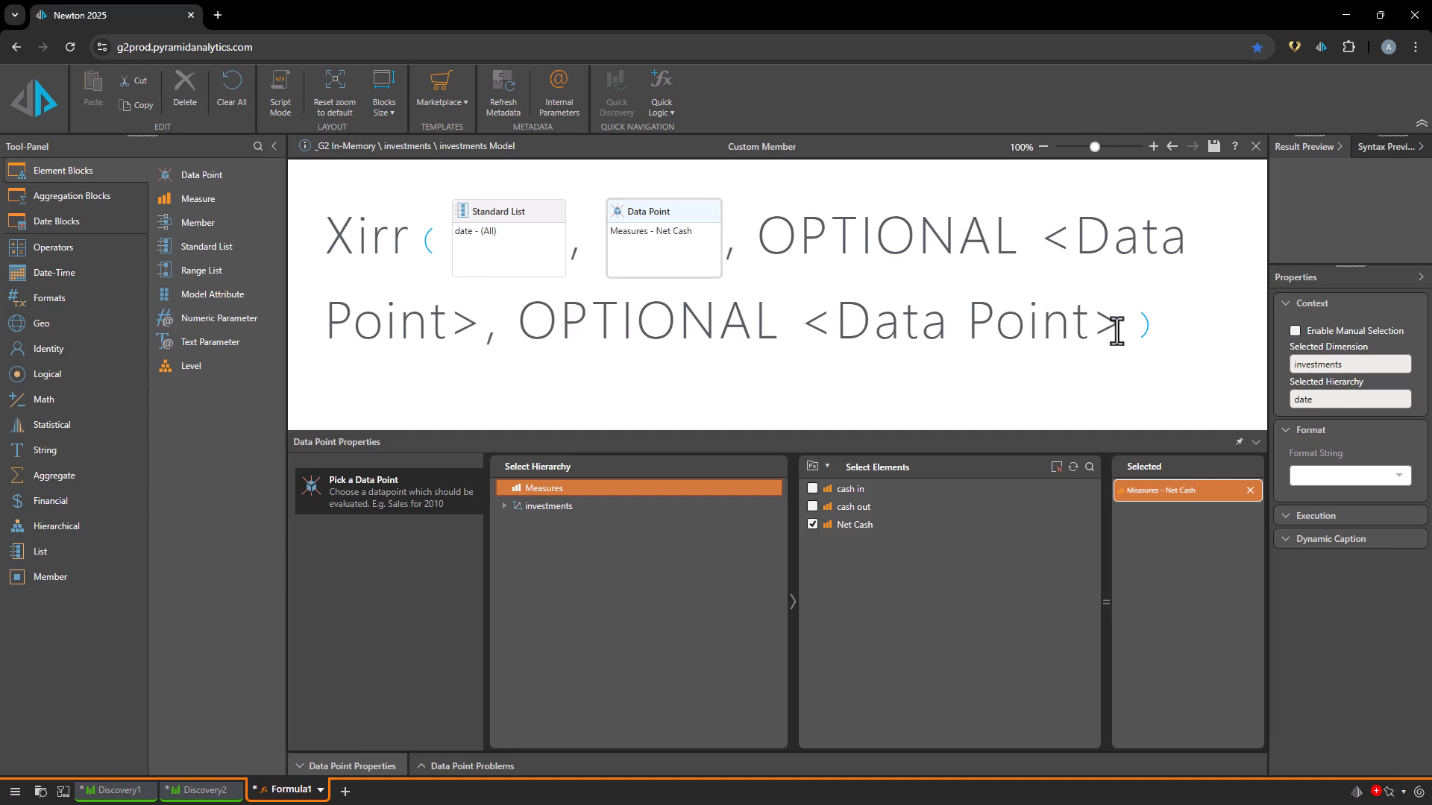
{"action": "left_click_drag", "start_coordinate": [1123, 335], "coordinate": [735, 239]}
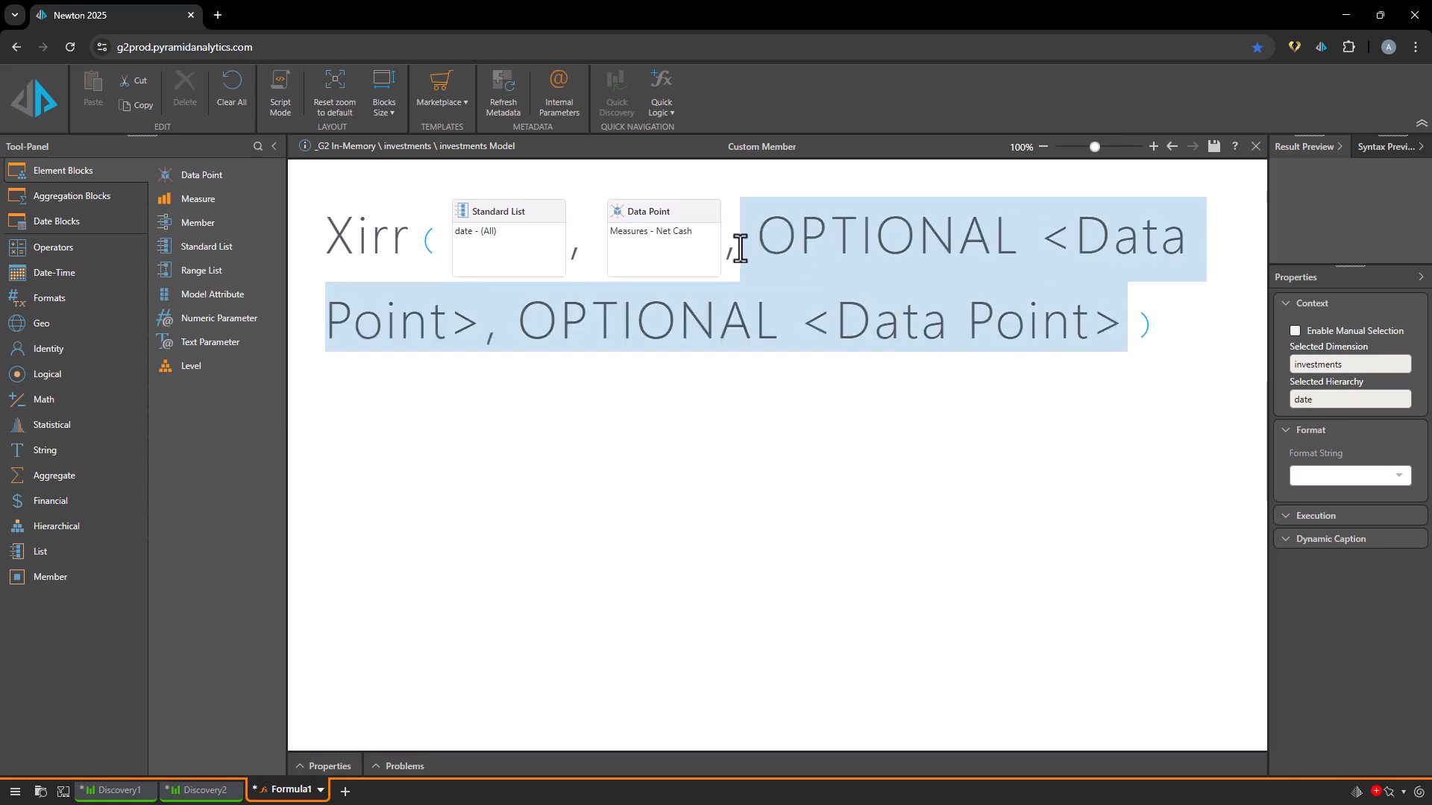
{"action": "key", "text": "Delete"}
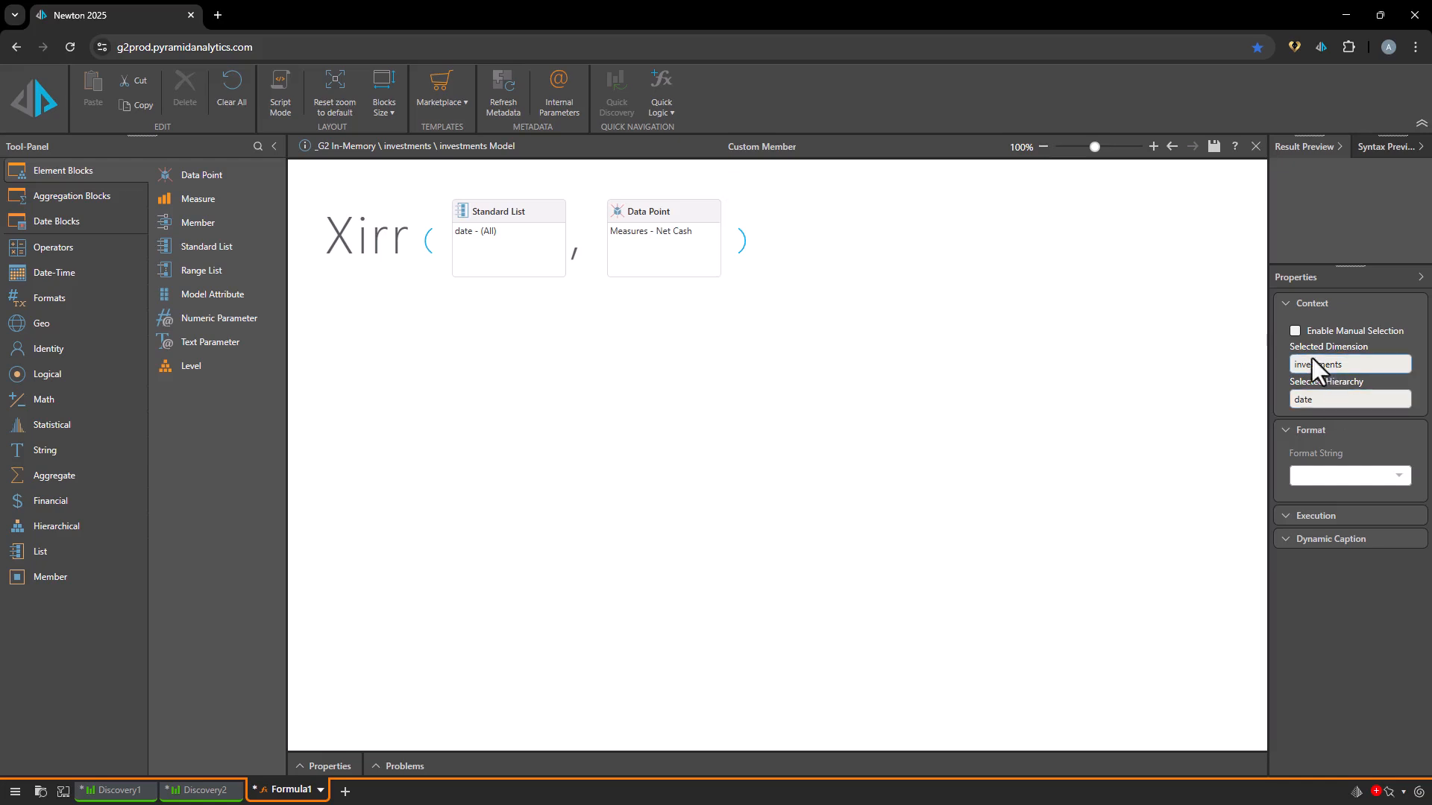
Step: Enable manual context selection with Measures as the formula's dimension, and save the formula as XIRR measure
{"action": "left_click", "coordinate": [1294, 331]}
{"action": "left_click", "coordinate": [1372, 366]}
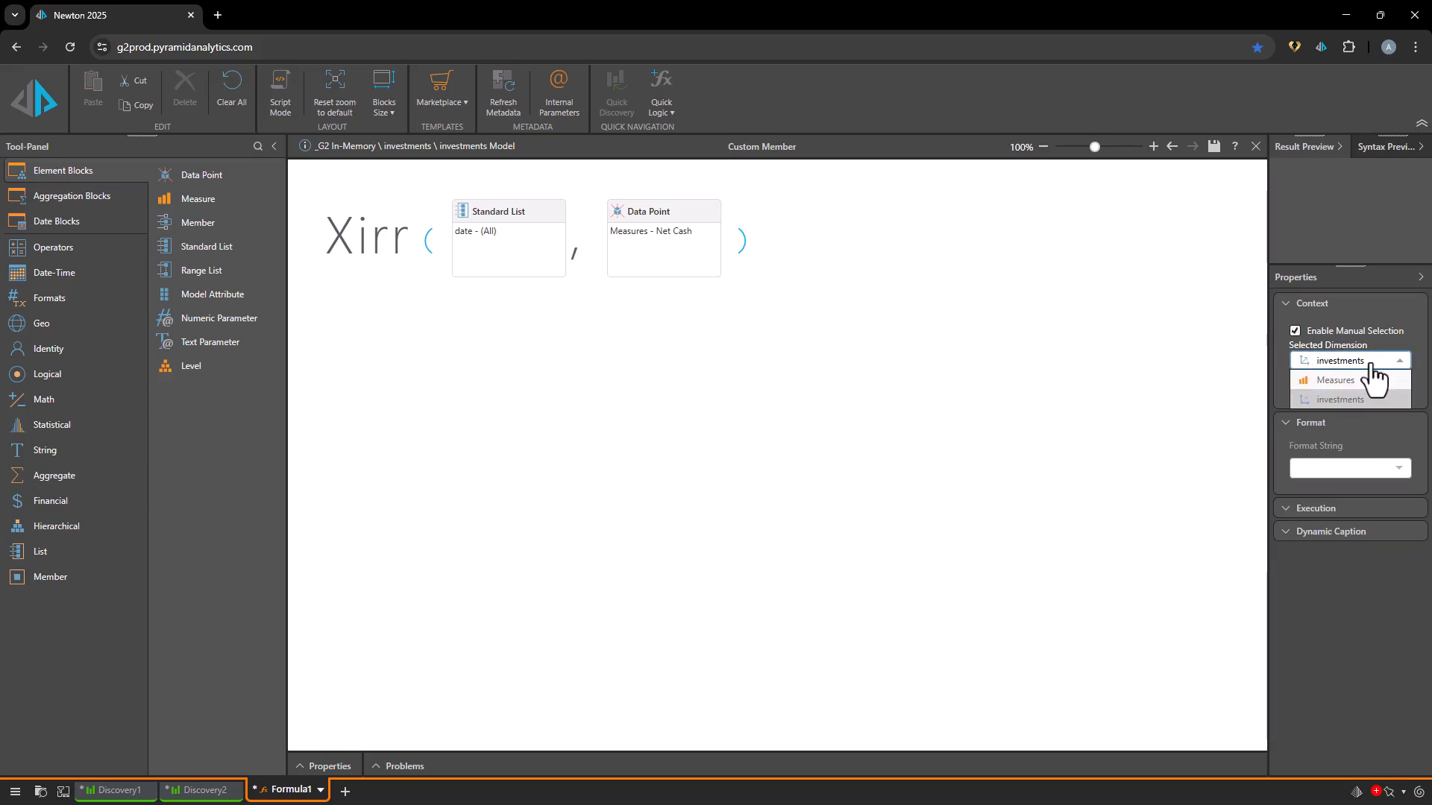
{"action": "left_click", "coordinate": [1365, 388]}
{"action": "left_click", "coordinate": [1214, 146]}
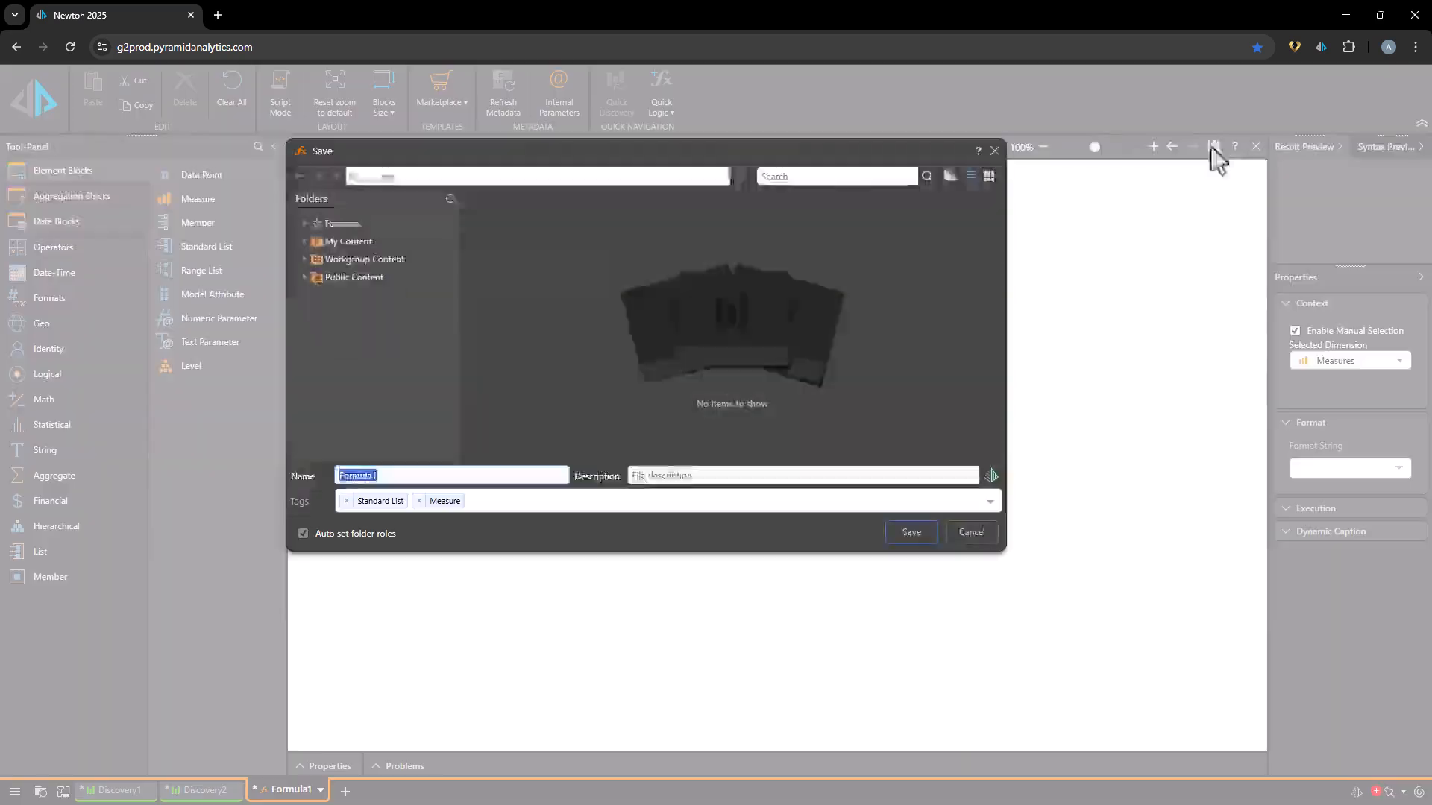
{"action": "type", "text": "XIRR measure"}
{"action": "key", "text": "Return"}
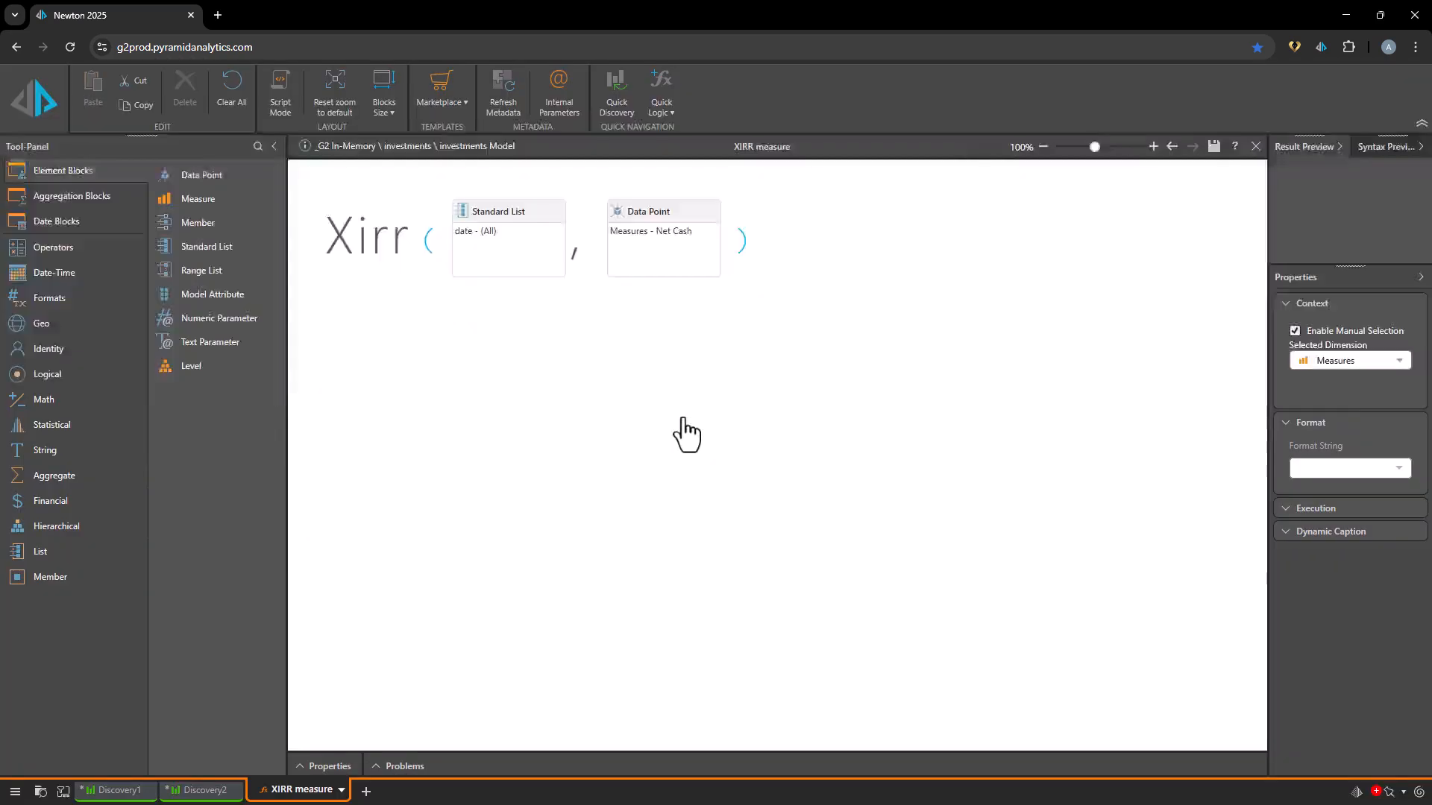
Step: Add the saved XIRR measure formula from My Content to the Discovery1 grid
{"action": "left_click", "coordinate": [145, 792]}
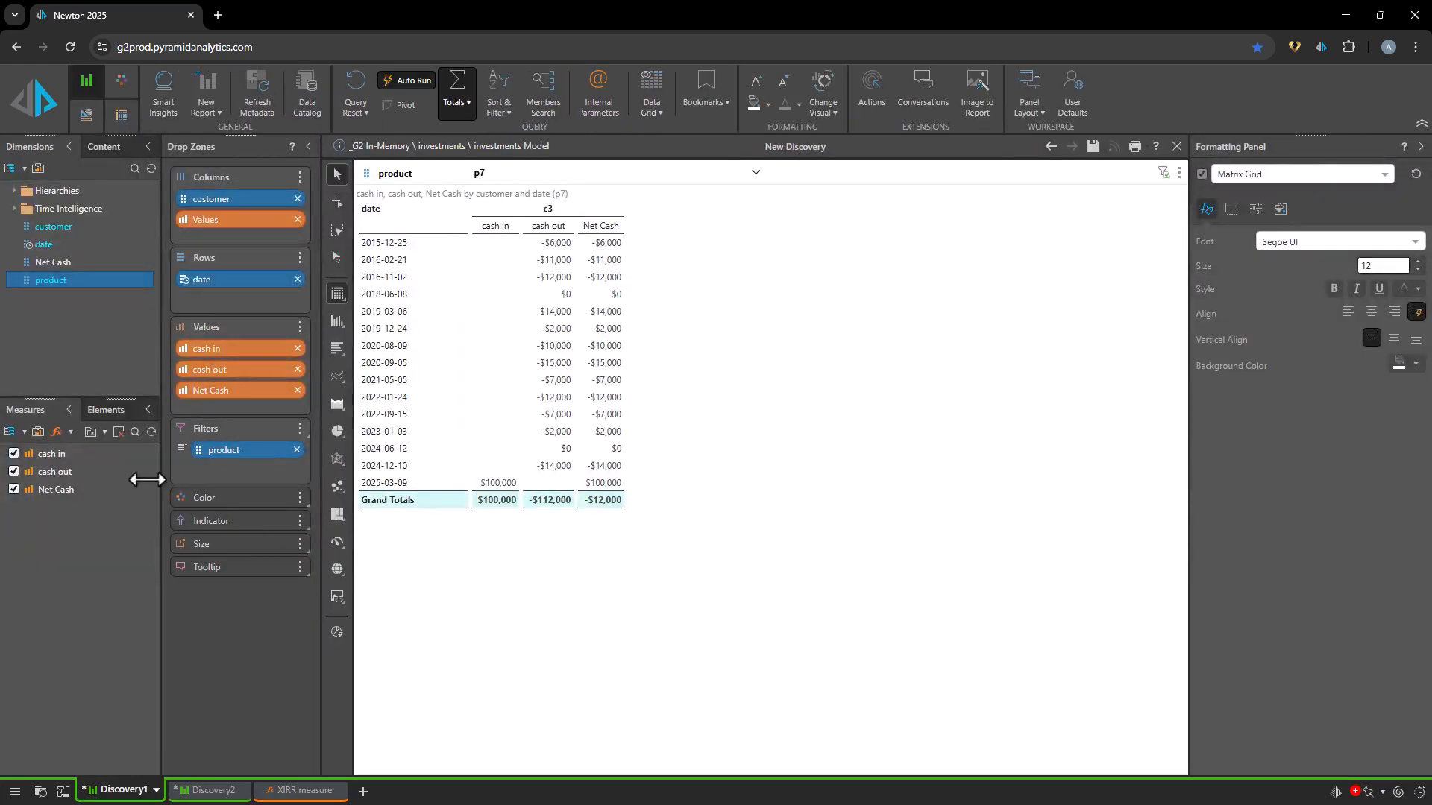
{"action": "left_click", "coordinate": [90, 432]}
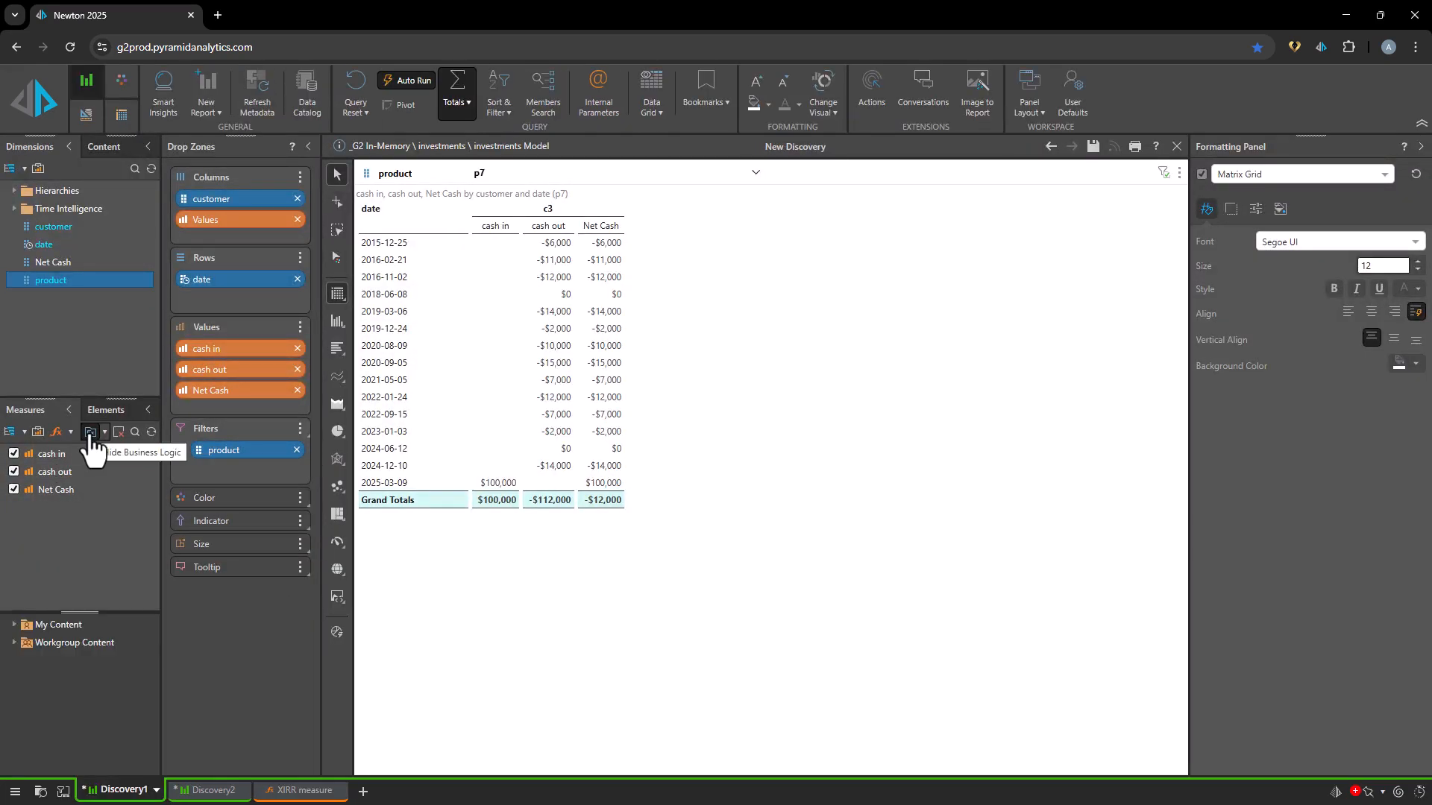
{"action": "left_click", "coordinate": [14, 625]}
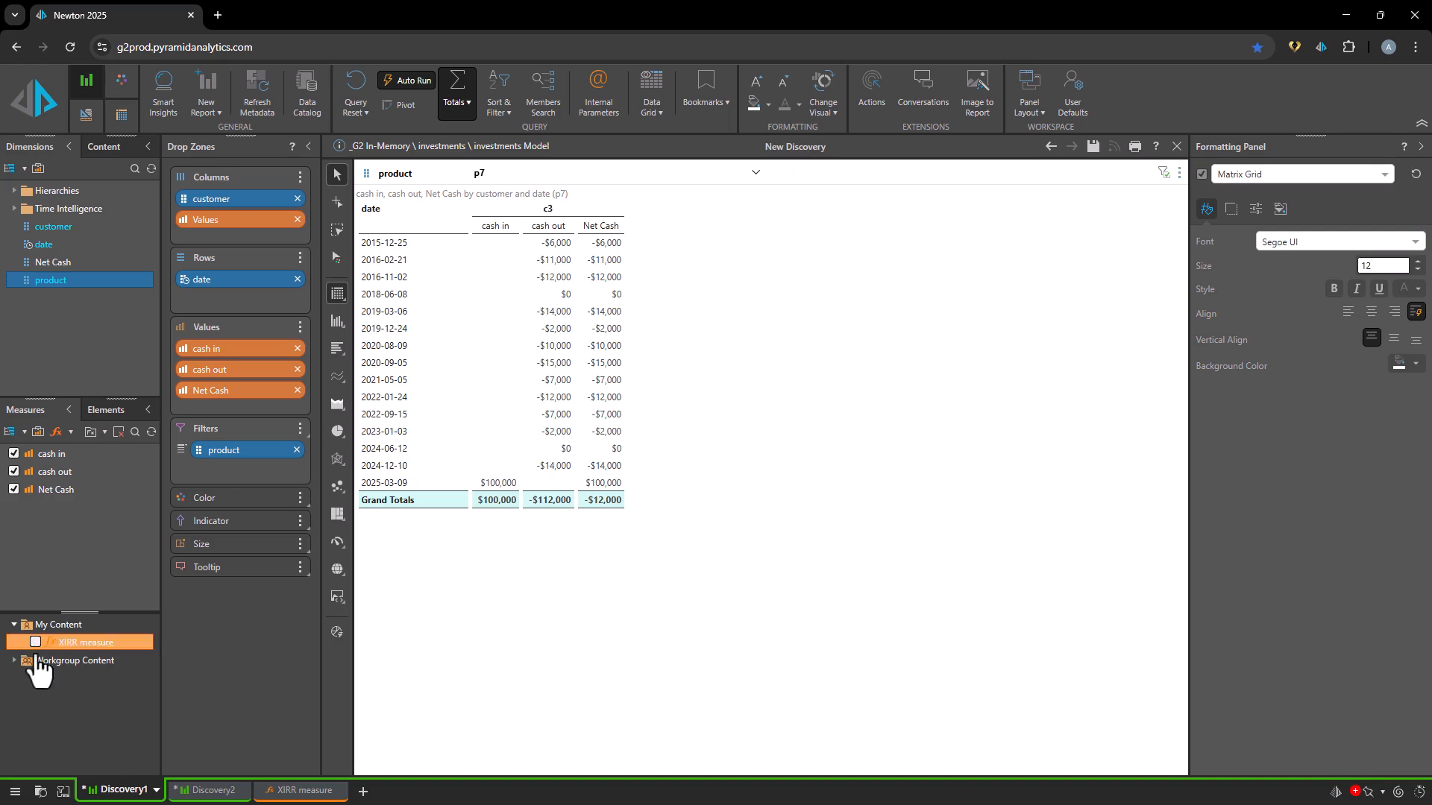
{"action": "left_click", "coordinate": [33, 642]}
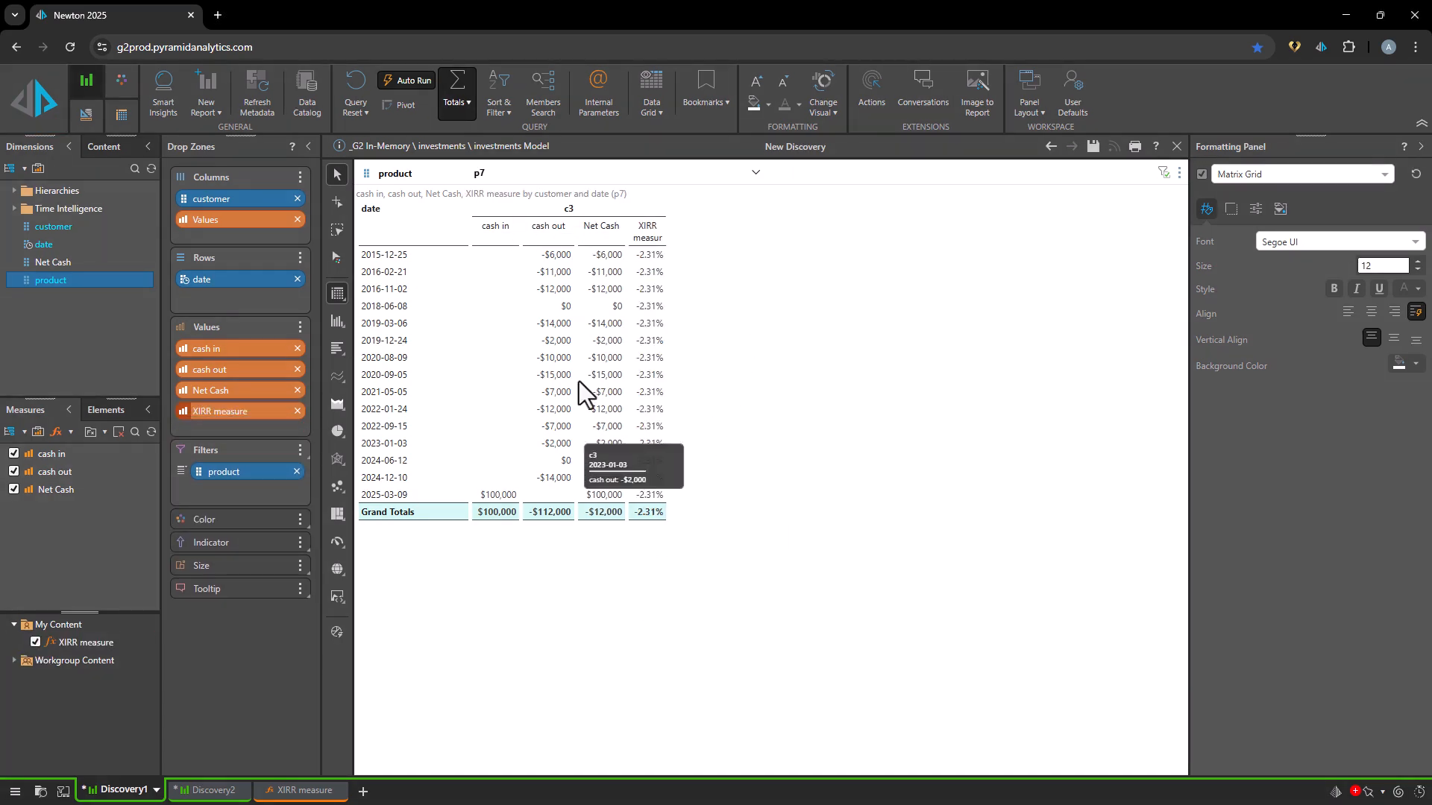
Step: Compare the XIRR measure for products p10 and p4 by switching the product filter
{"action": "left_click", "coordinate": [557, 177]}
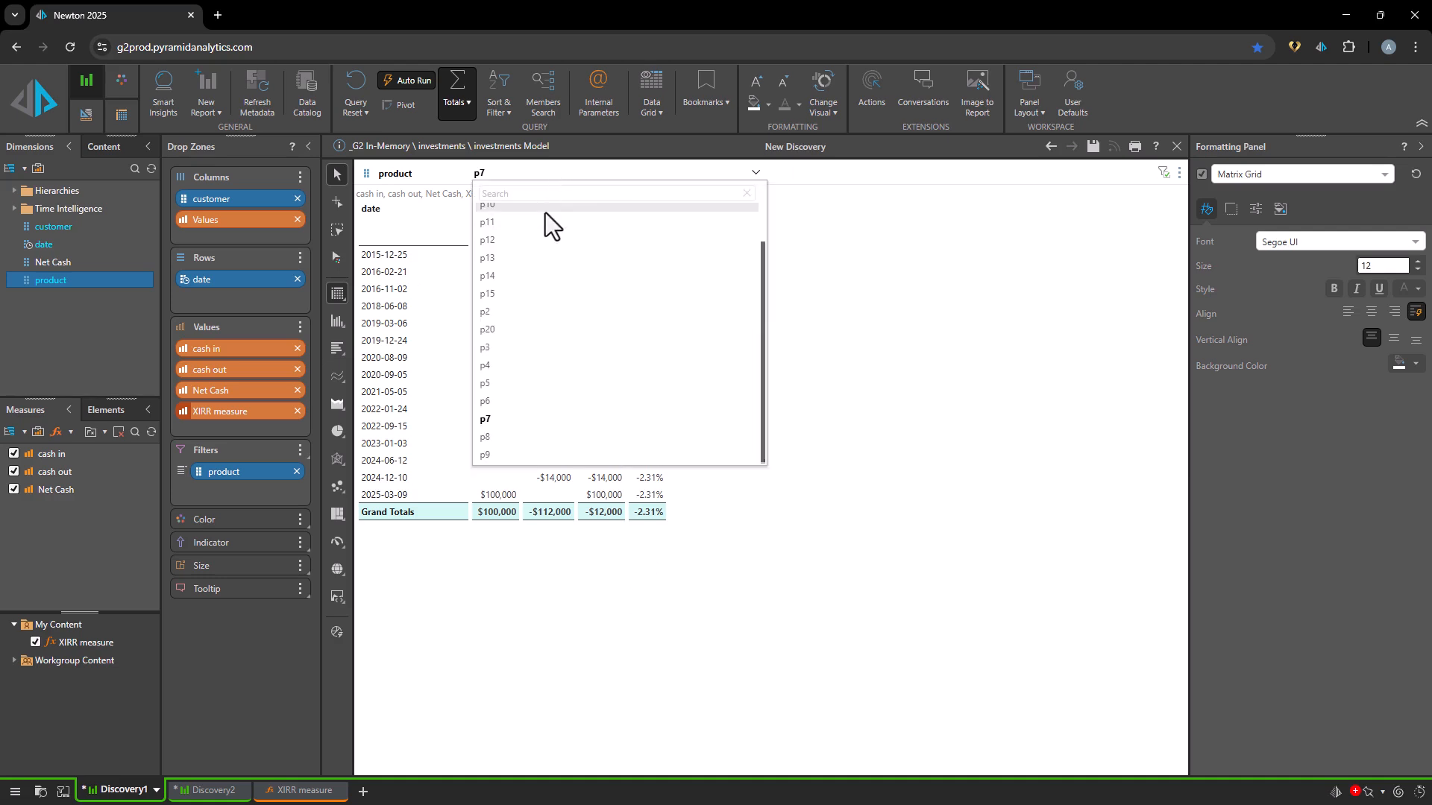
{"action": "left_click", "coordinate": [544, 210]}
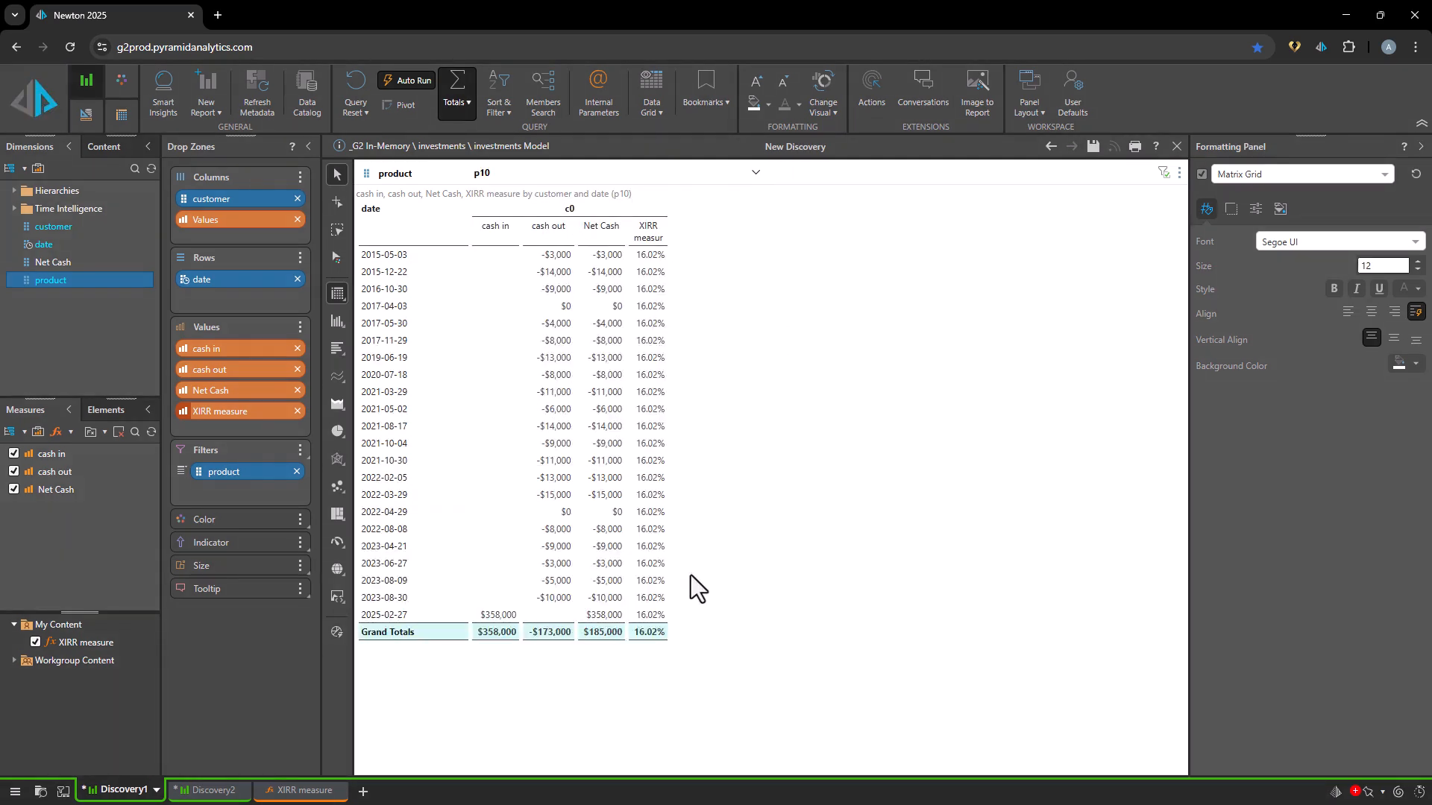
{"action": "left_click", "coordinate": [518, 184]}
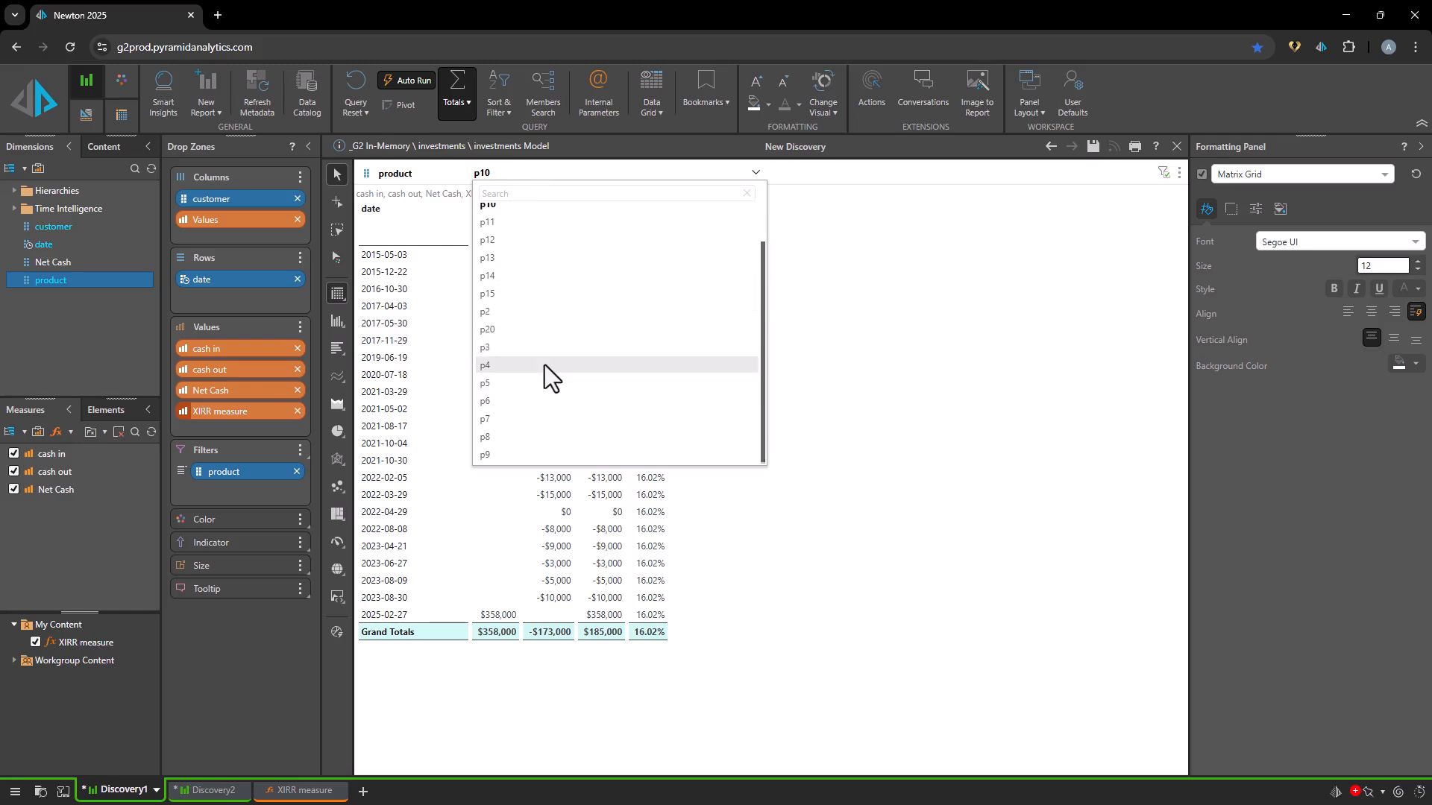
{"action": "left_click", "coordinate": [544, 364]}
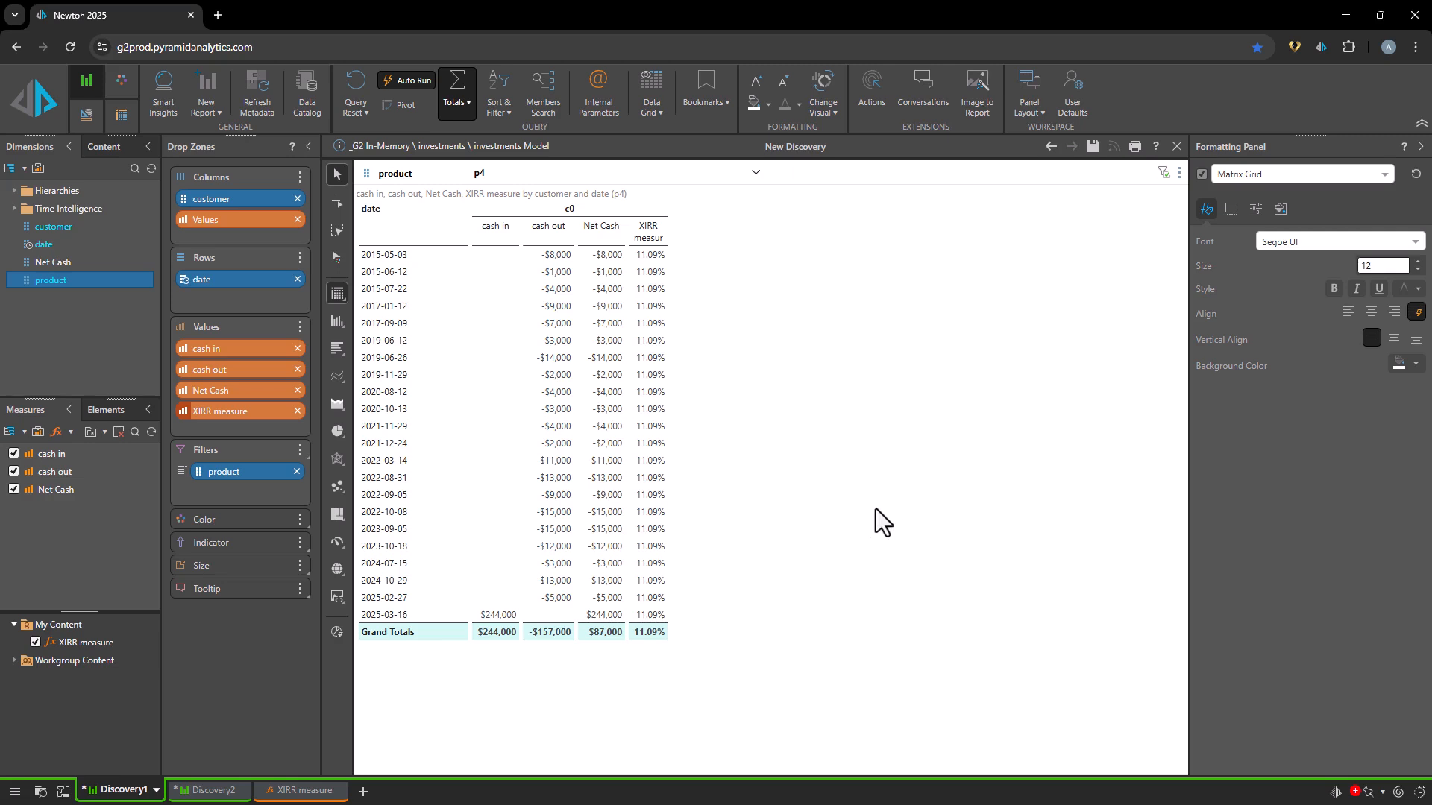
Step: In Discovery2, replace date on the rows with product and add the XIRR measure alongside Net Cash
{"action": "left_click", "coordinate": [216, 791]}
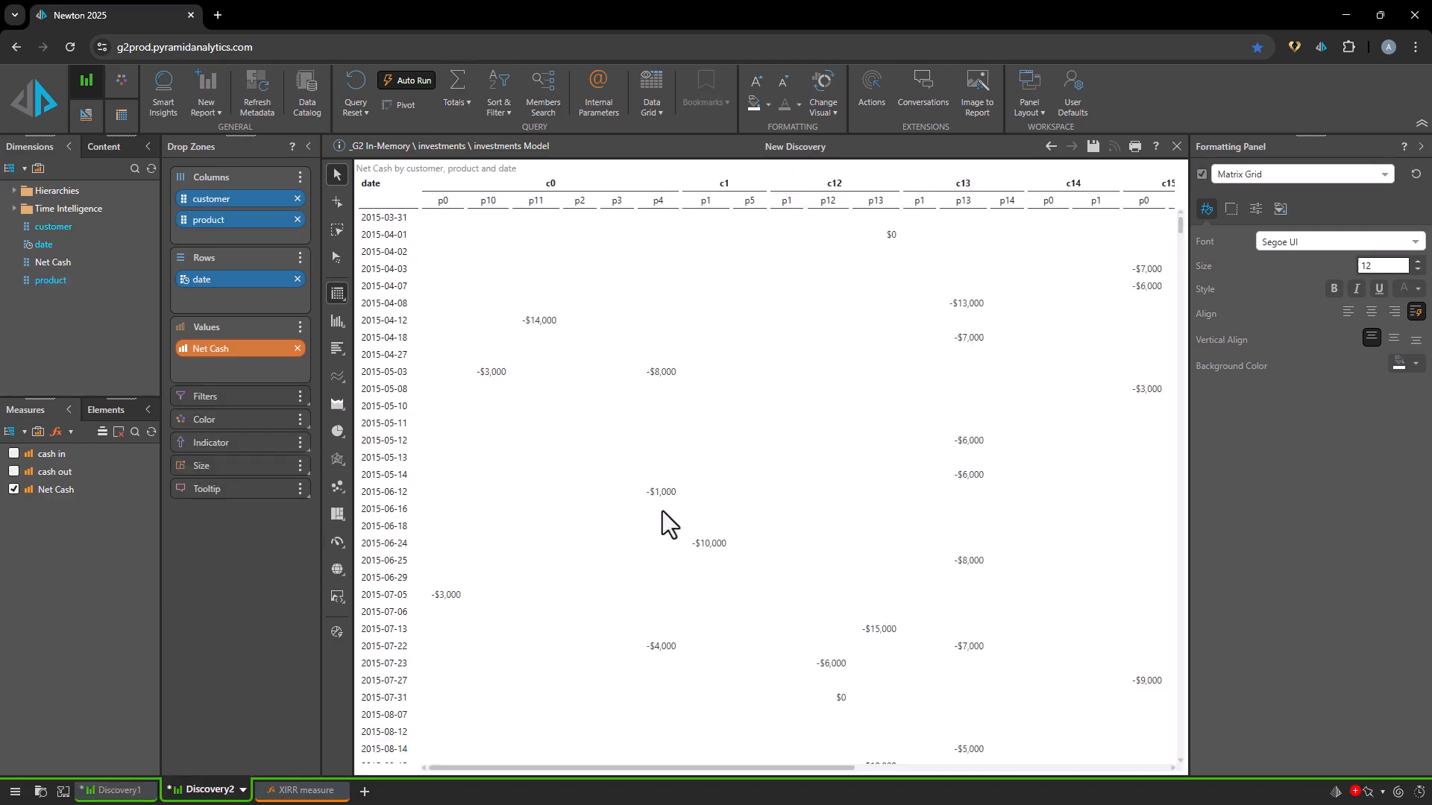
{"action": "left_click", "coordinate": [298, 279]}
{"action": "left_click_drag", "start_coordinate": [266, 219], "coordinate": [270, 279]}
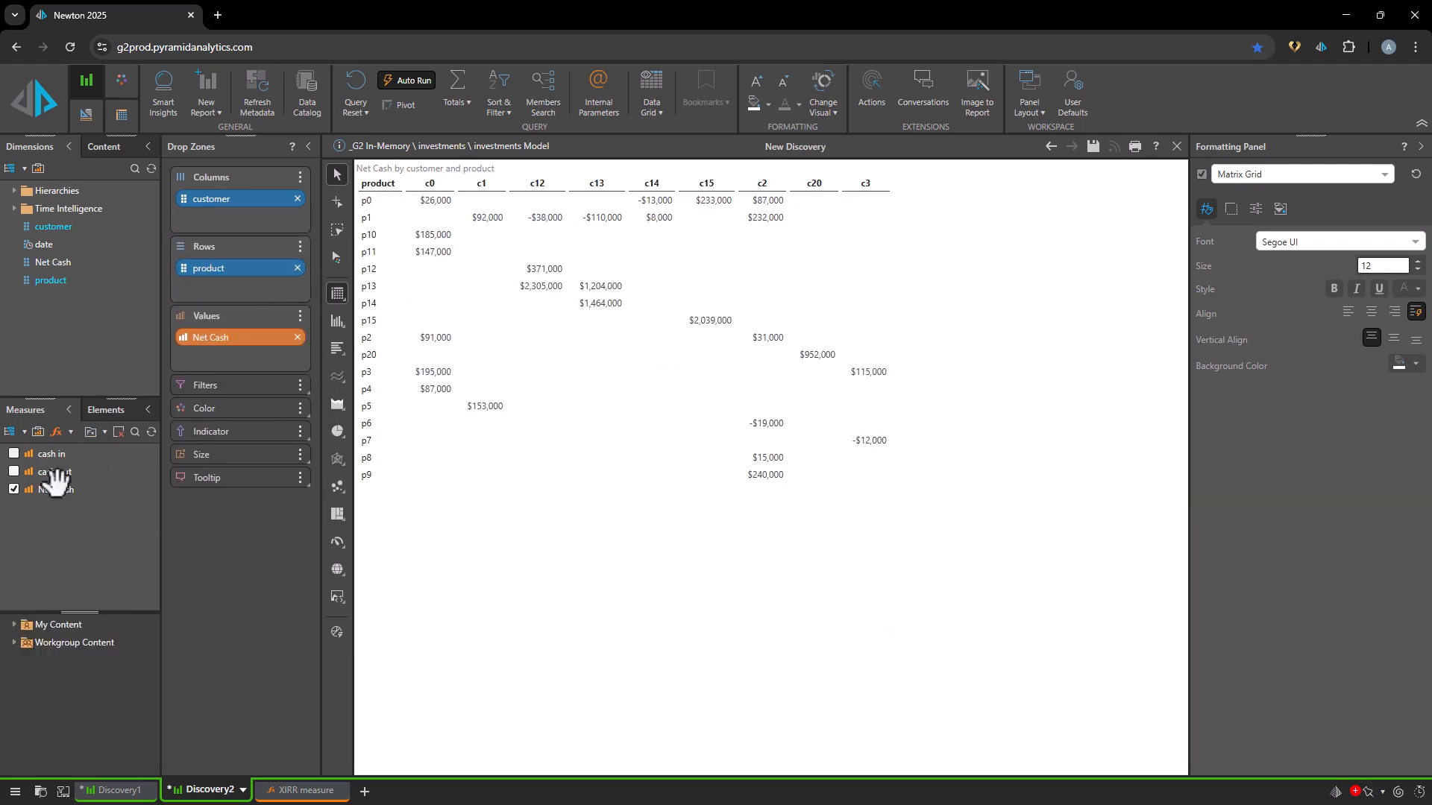
{"action": "left_click", "coordinate": [36, 642]}
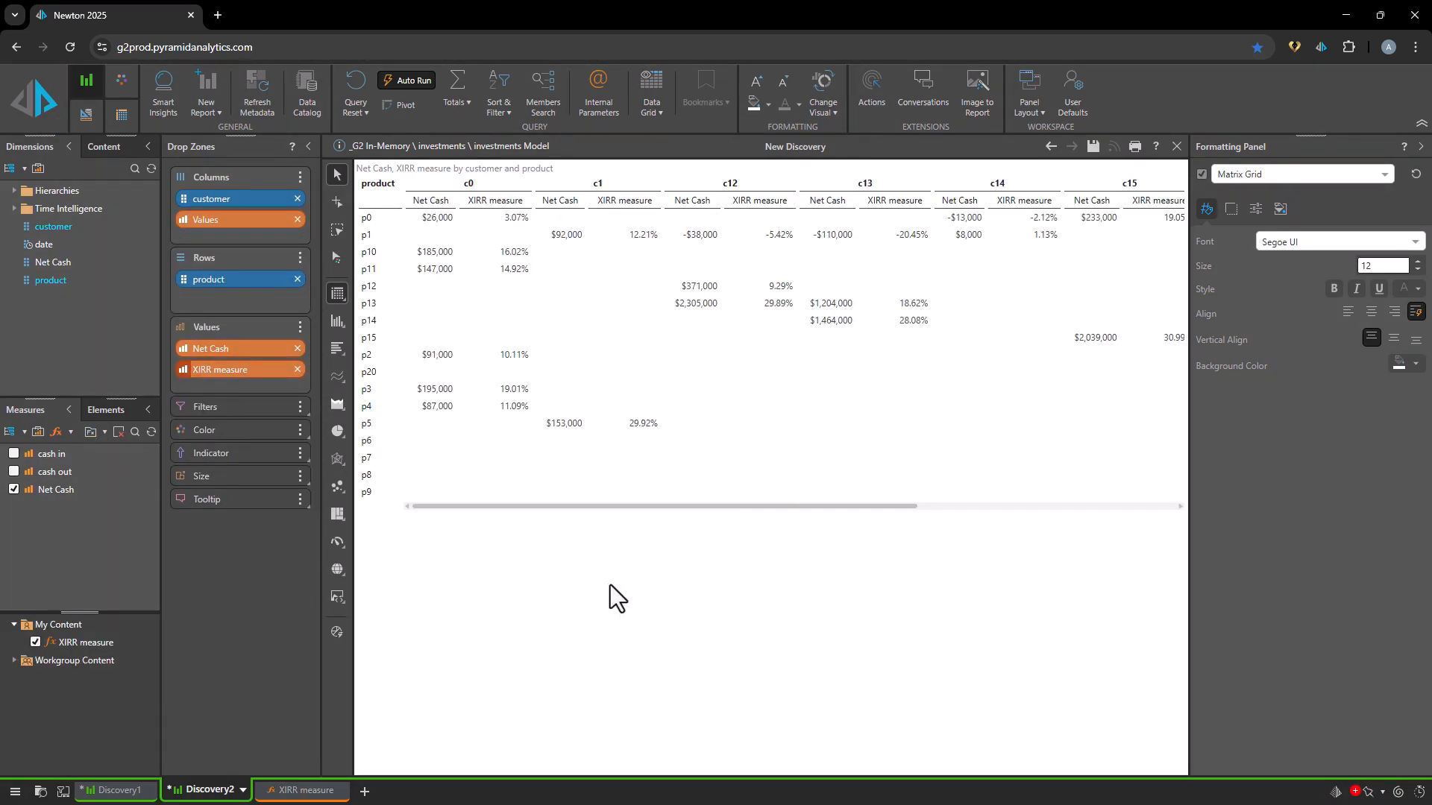
Step: Change the font color of the XIRR measure columns in the Discovery2 grid to blue
{"action": "left_click", "coordinate": [489, 202]}
{"action": "left_click", "coordinate": [121, 118]}
{"action": "left_click", "coordinate": [229, 106]}
{"action": "left_click", "coordinate": [287, 142]}
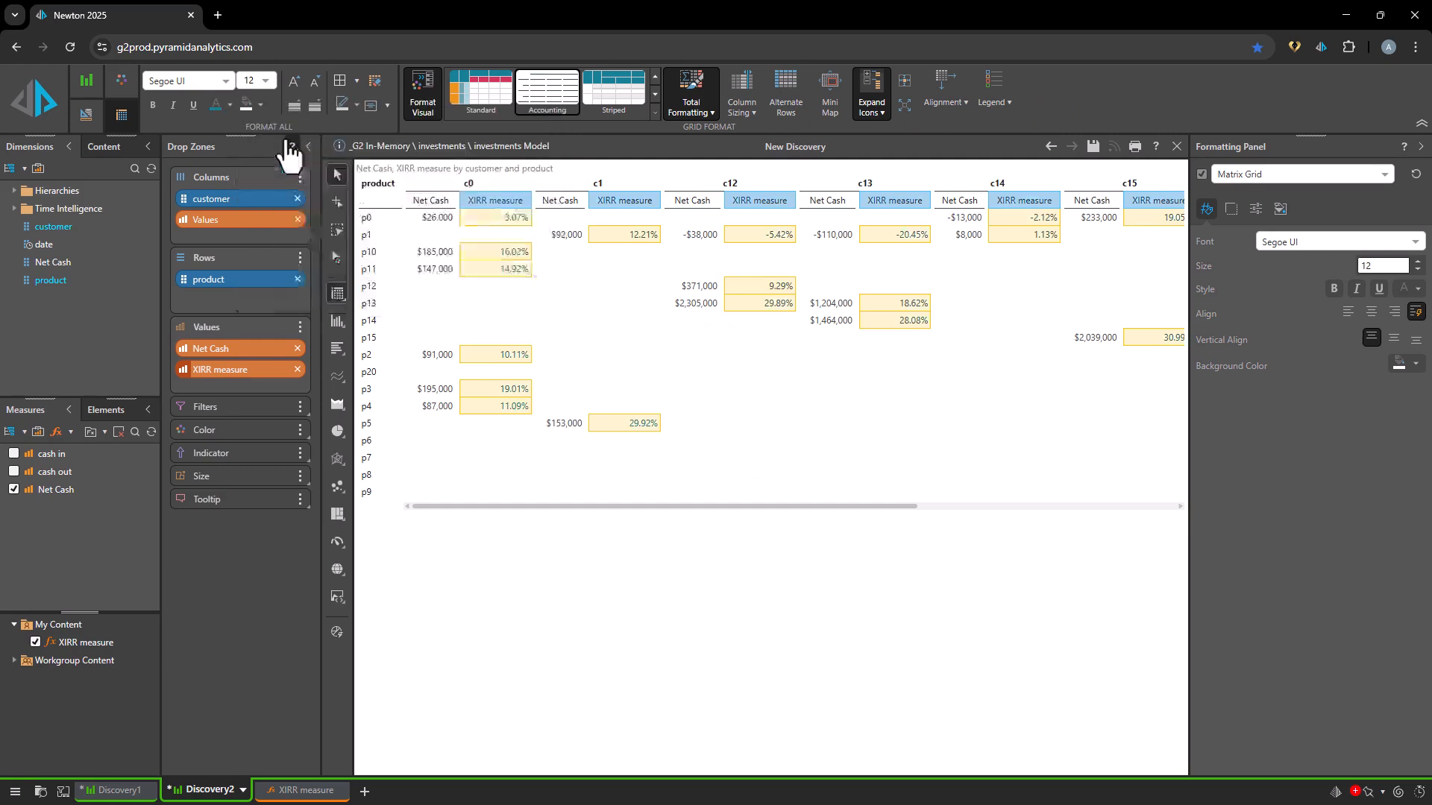
{"action": "left_click", "coordinate": [488, 563]}
Step: Place the measures under product on the rows and remove Net Cash from the Discovery2 grid
{"action": "left_click_drag", "start_coordinate": [224, 219], "coordinate": [264, 301]}
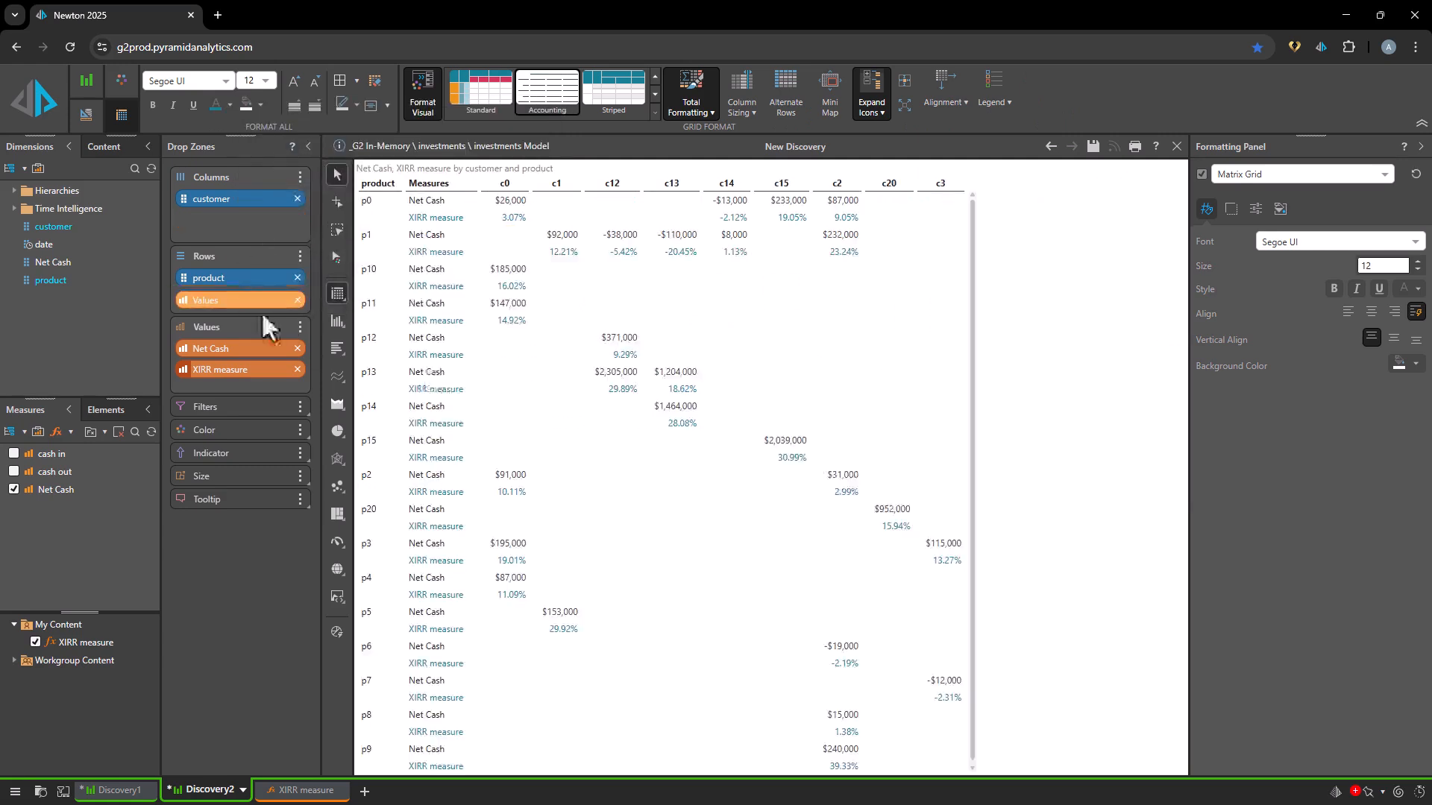
{"action": "left_click", "coordinate": [297, 348]}
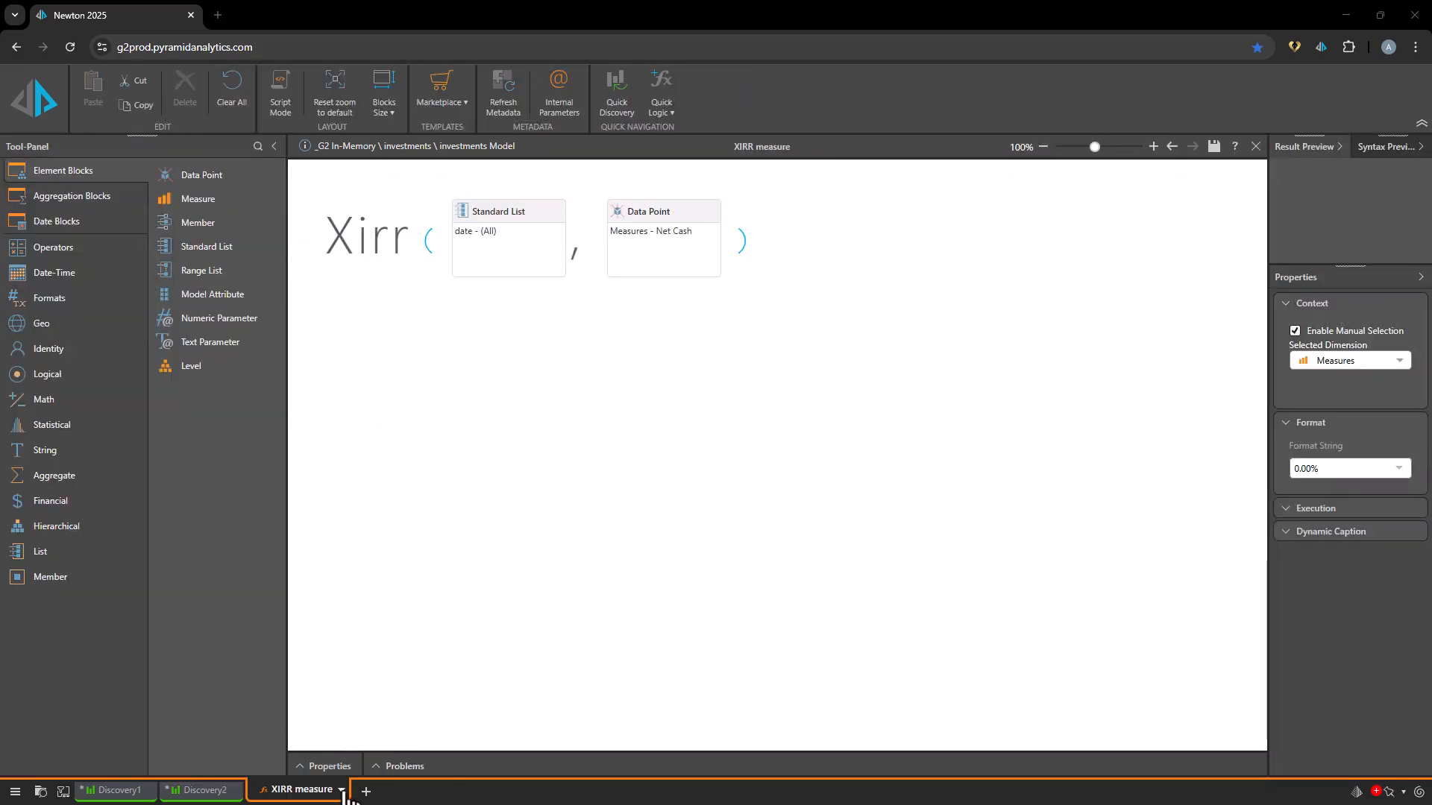
Step: Duplicate the XIRR measure formula and rename the copy XIRR
{"action": "left_click", "coordinate": [341, 791]}
{"action": "left_click", "coordinate": [401, 555]}
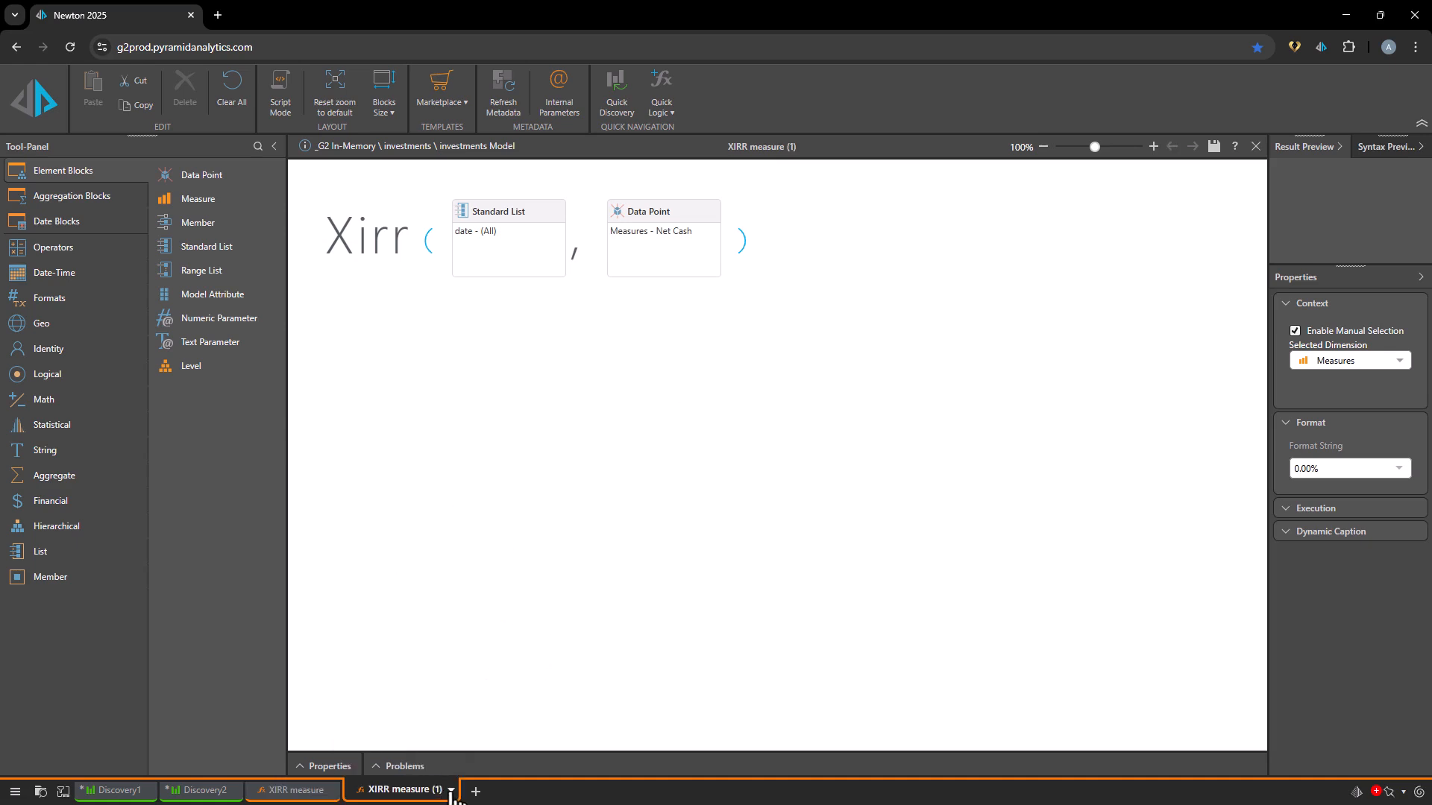
{"action": "left_click", "coordinate": [450, 790]}
{"action": "left_click", "coordinate": [484, 550]}
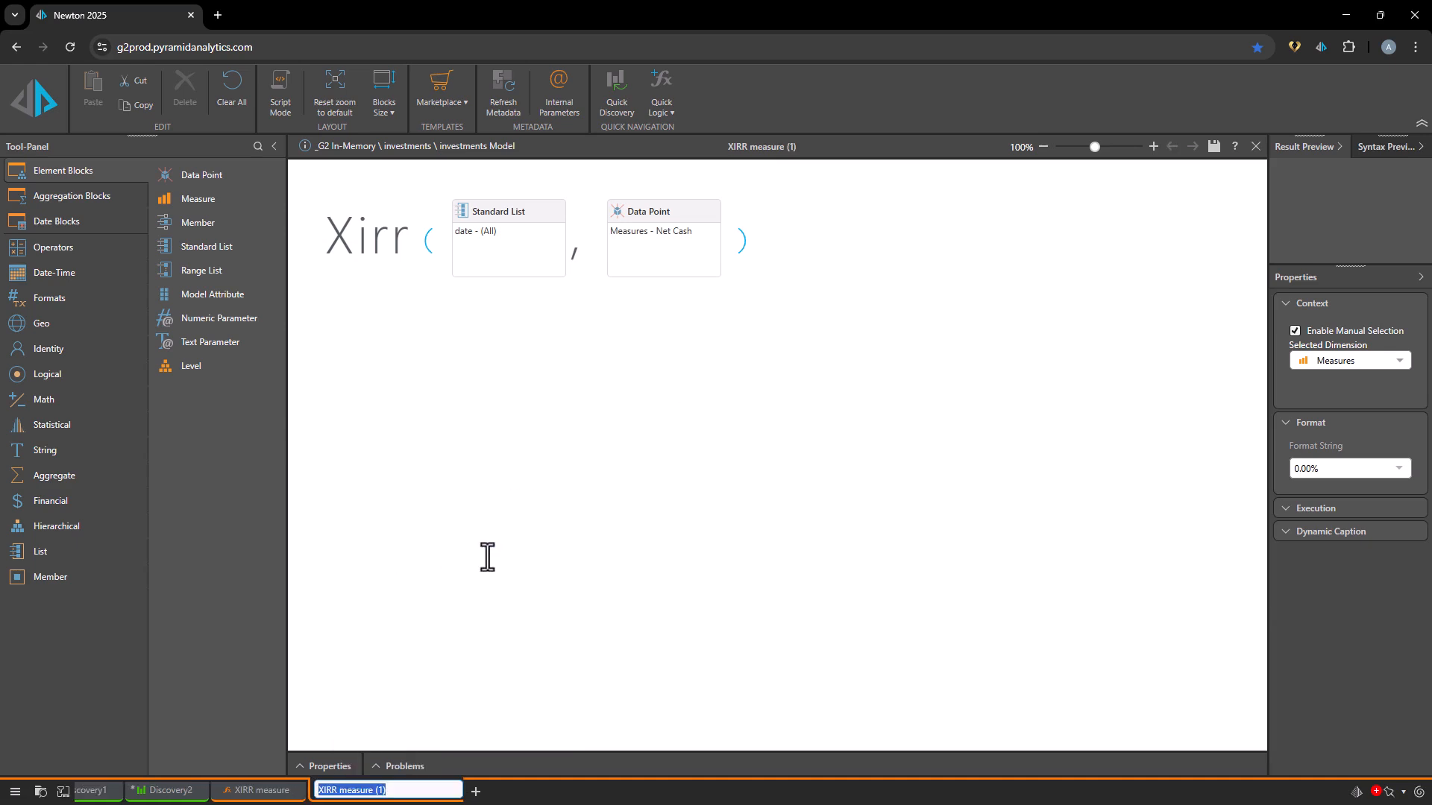
{"action": "left_click", "coordinate": [371, 790]}
{"action": "left_click_drag", "start_coordinate": [335, 790], "coordinate": [512, 795]}
{"action": "key", "text": "BackSpace"}
{"action": "key", "text": "Return"}
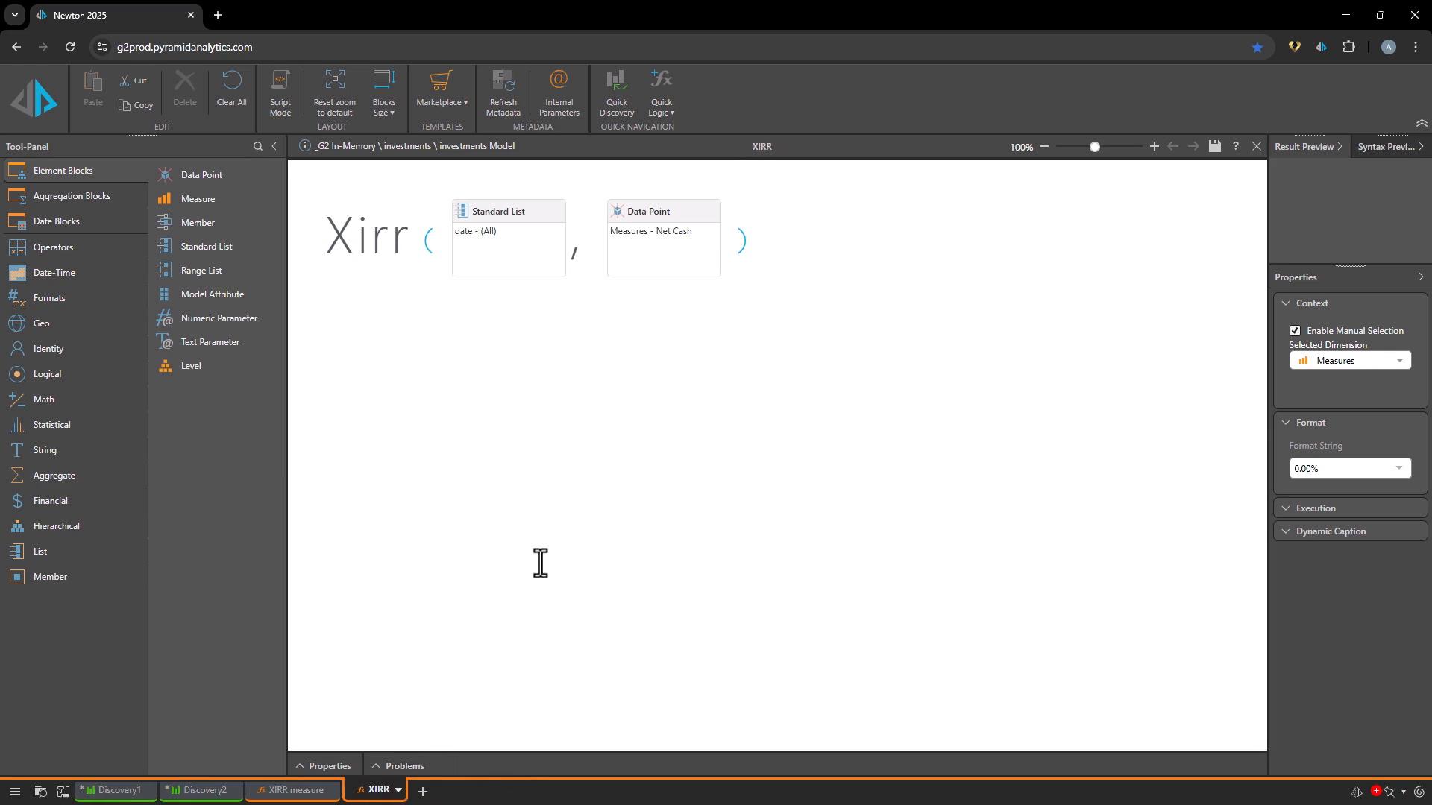
Step: Set the XIRR formula's context to the investments dimension and date hierarchy, and save it
{"action": "left_click", "coordinate": [1325, 362]}
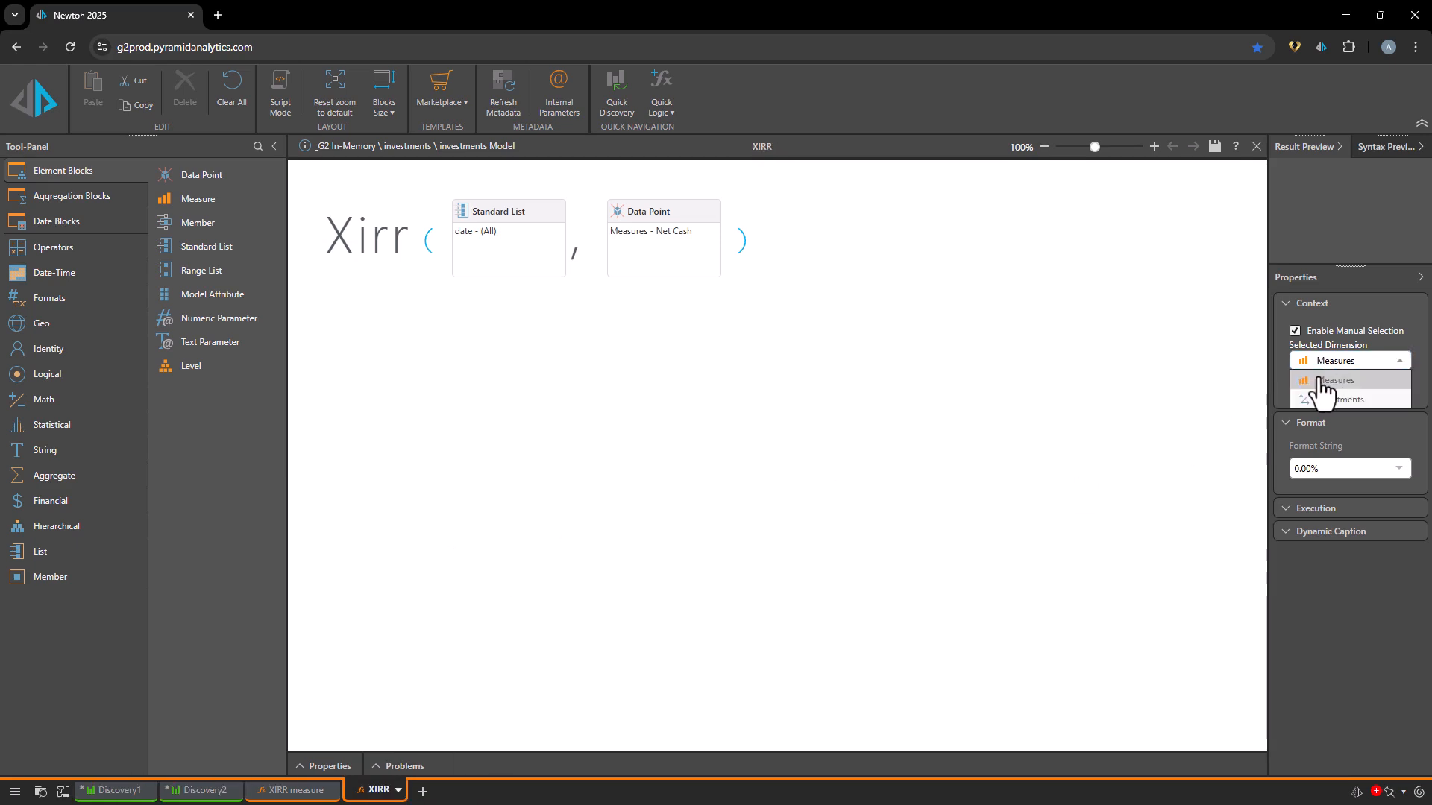
{"action": "left_click", "coordinate": [1334, 411]}
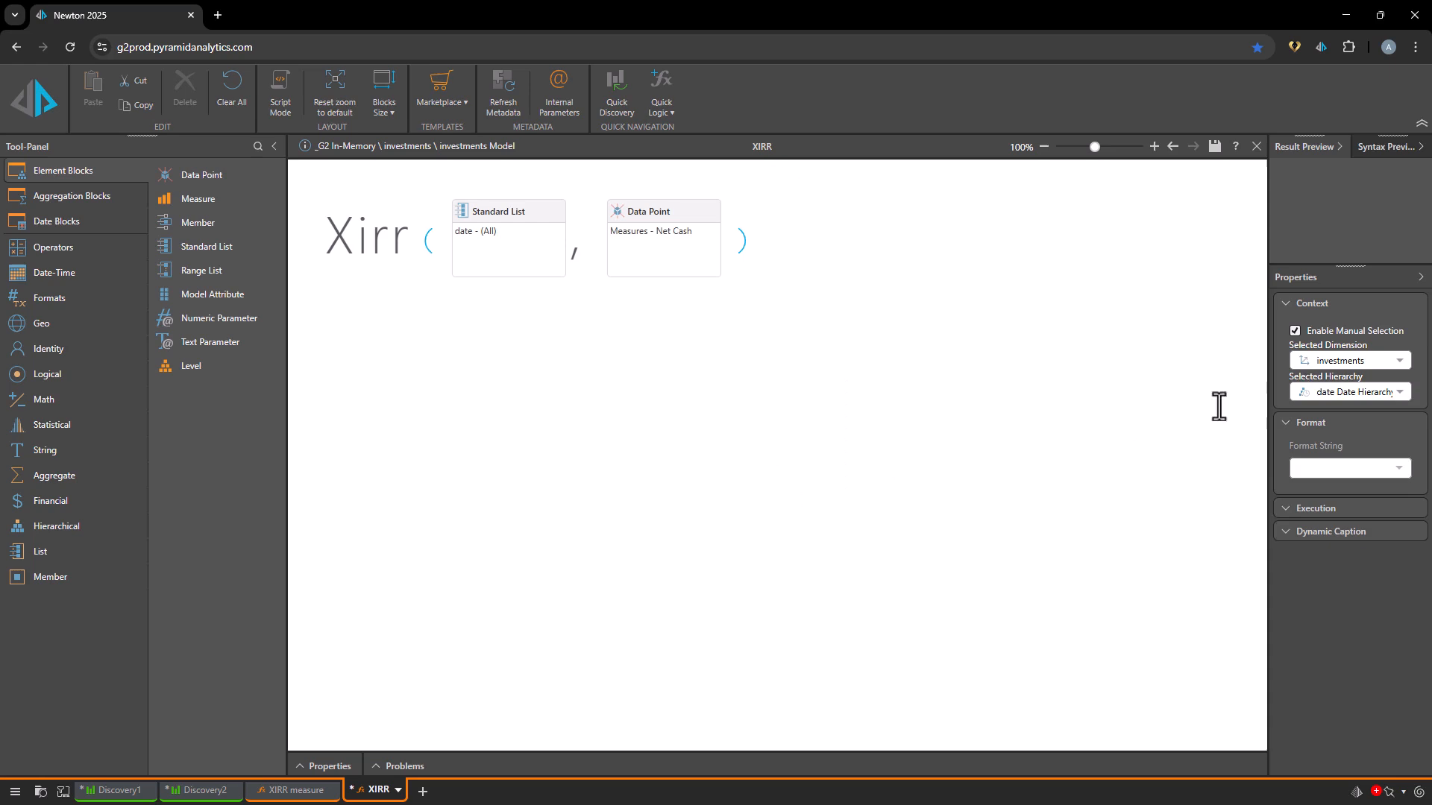
{"action": "left_click", "coordinate": [744, 473]}
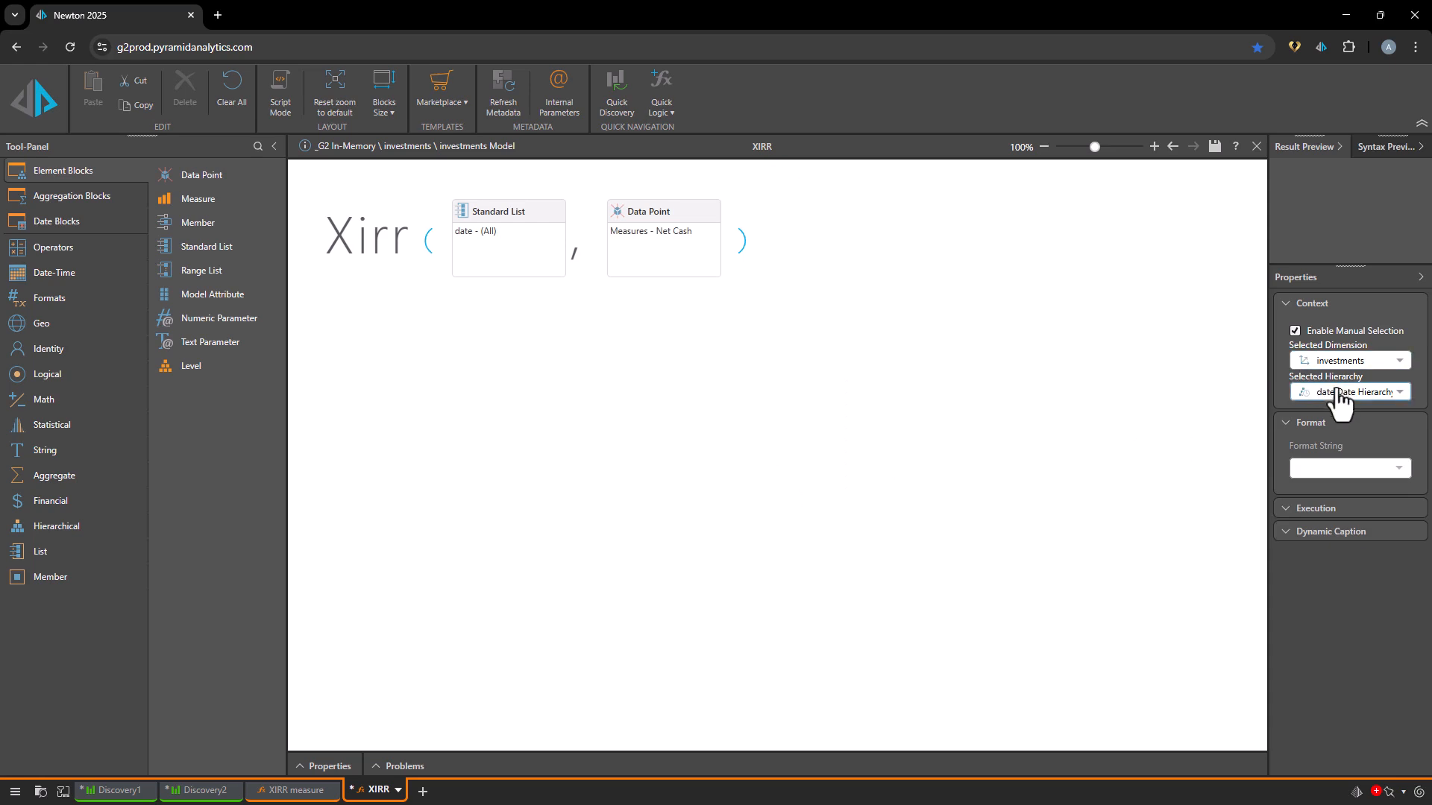
{"action": "left_click", "coordinate": [1342, 393]}
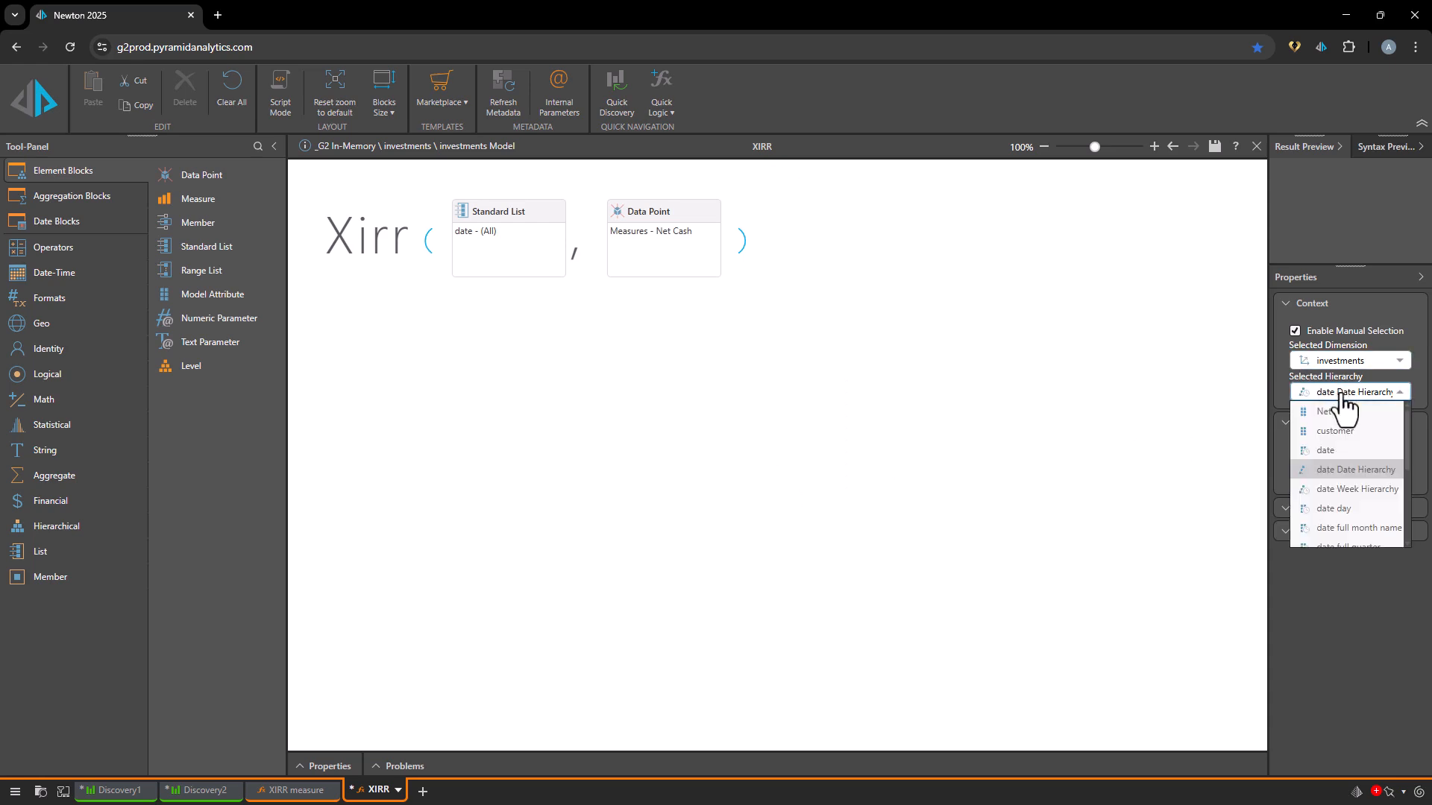
{"action": "left_click", "coordinate": [1339, 448]}
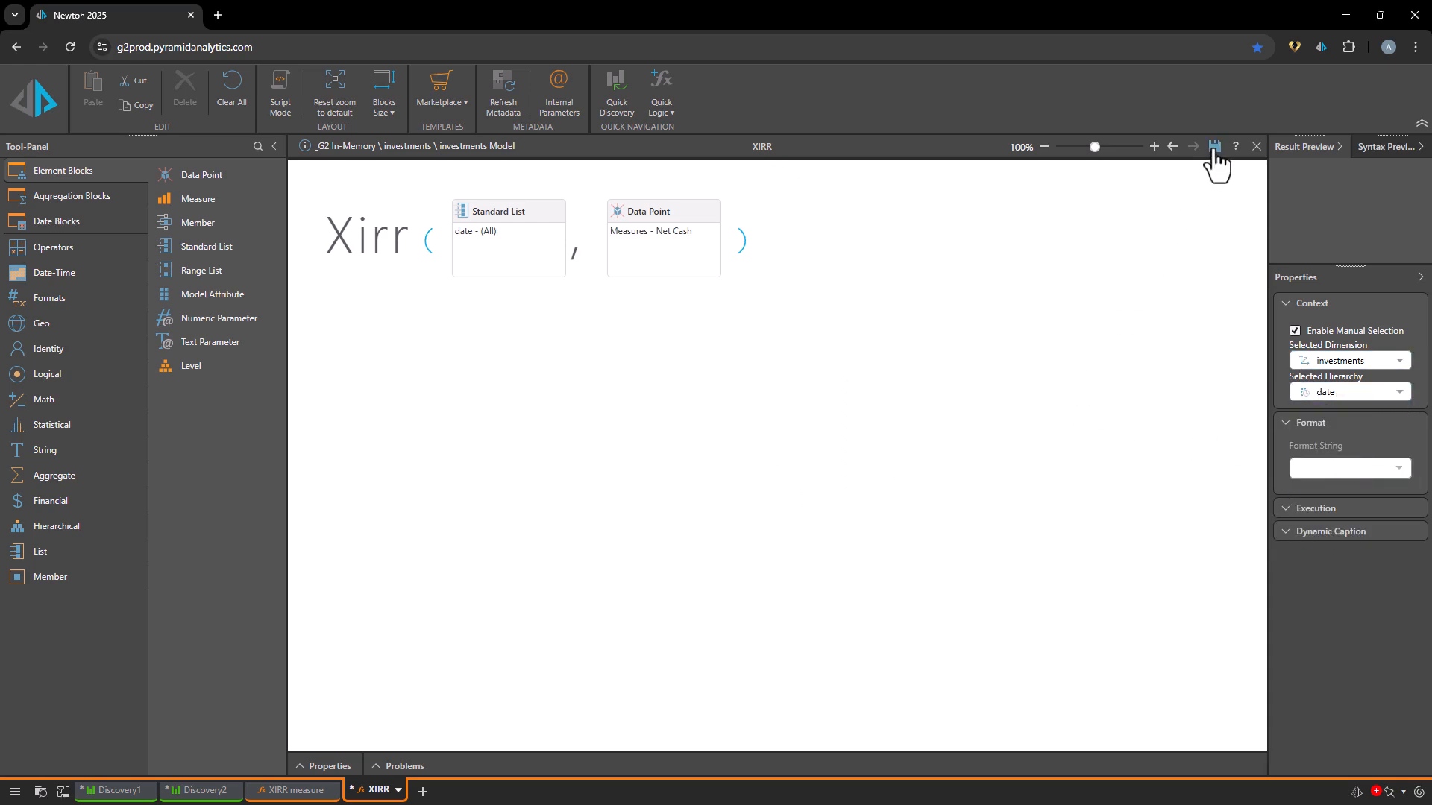
{"action": "left_click", "coordinate": [1214, 147]}
Step: In Discovery1, turn off the grand totals and remove the XIRR measure from the values
{"action": "left_click", "coordinate": [125, 790]}
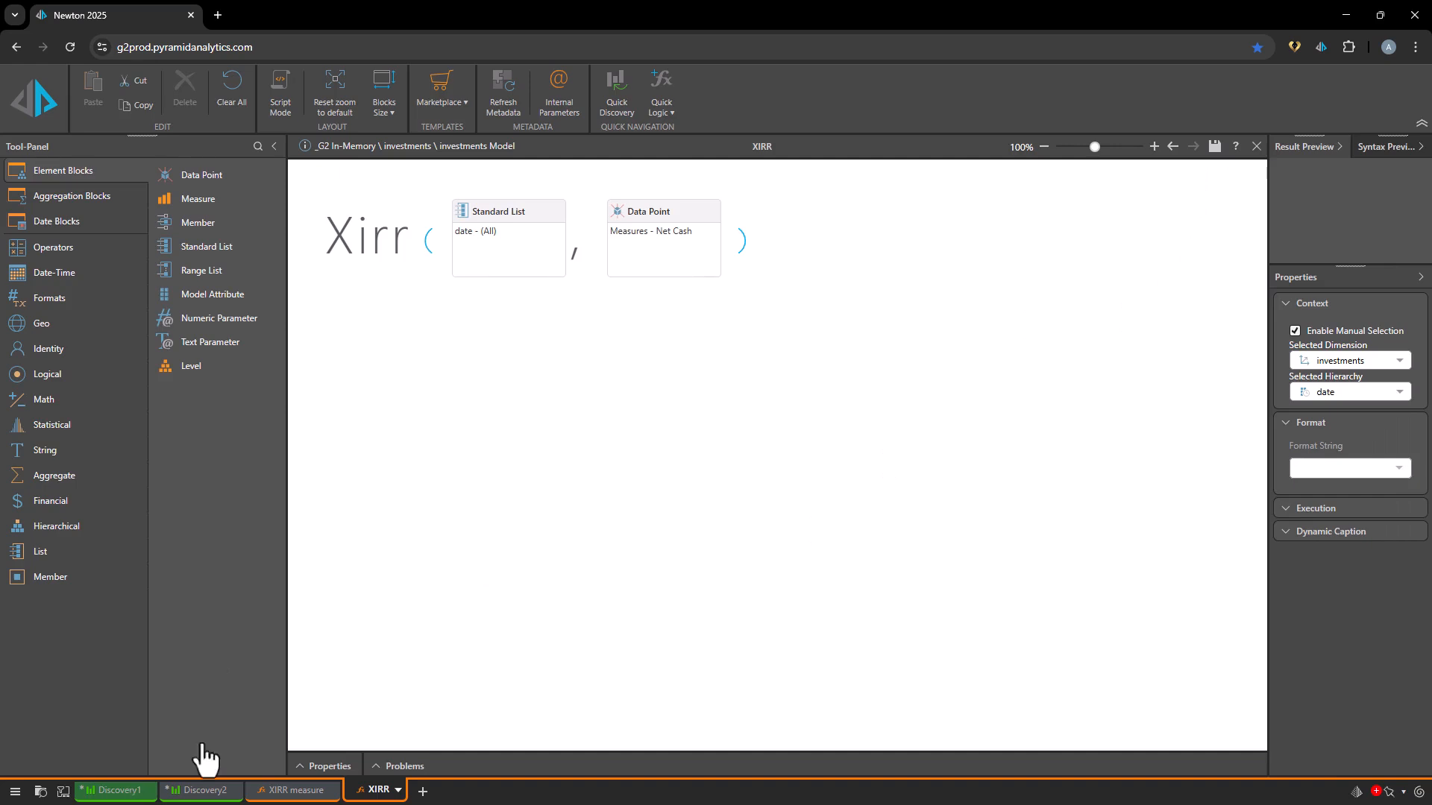
{"action": "right_click", "coordinate": [719, 713]}
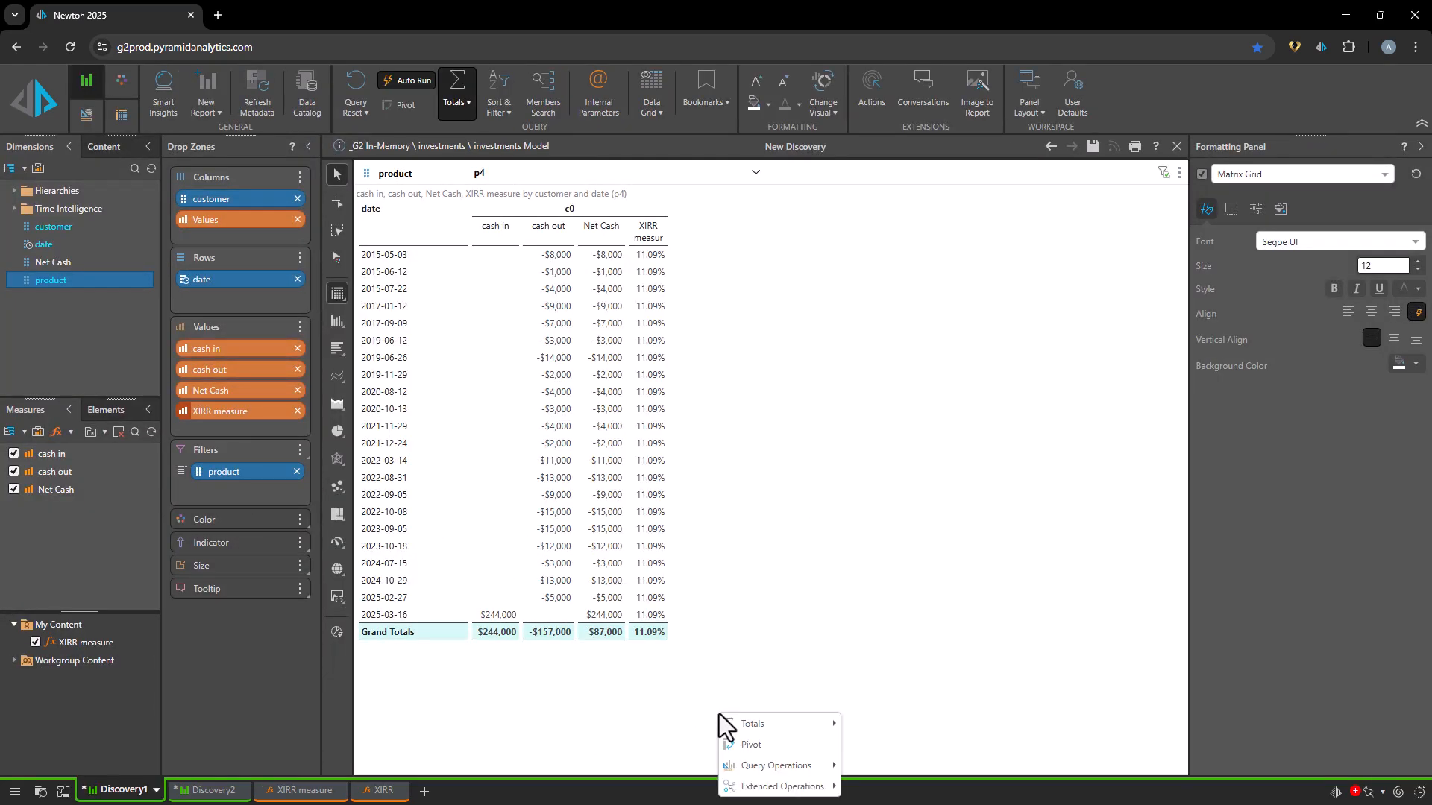
{"action": "mouse_move", "coordinate": [790, 724]}
{"action": "left_click", "coordinate": [873, 789]}
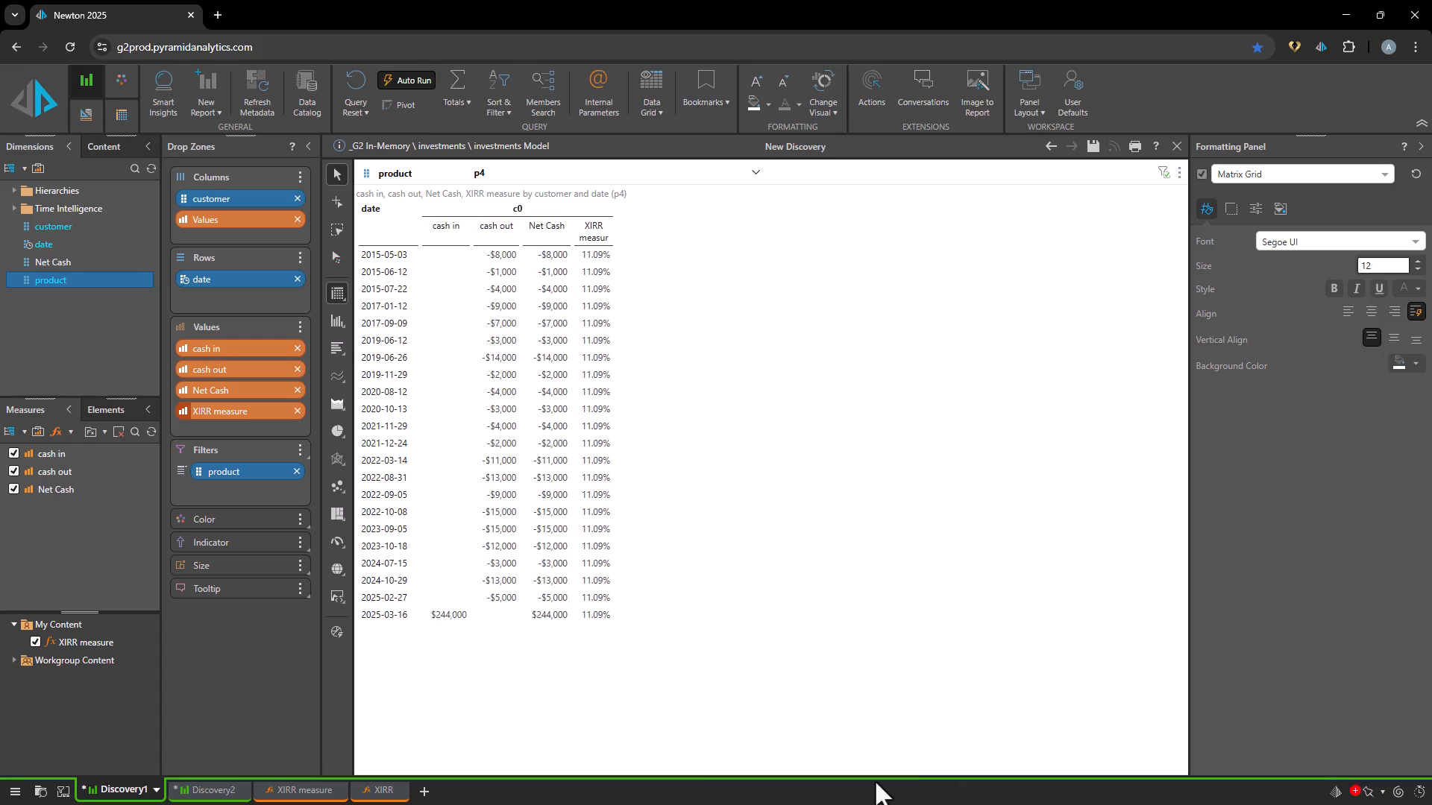
{"action": "left_click", "coordinate": [297, 411]}
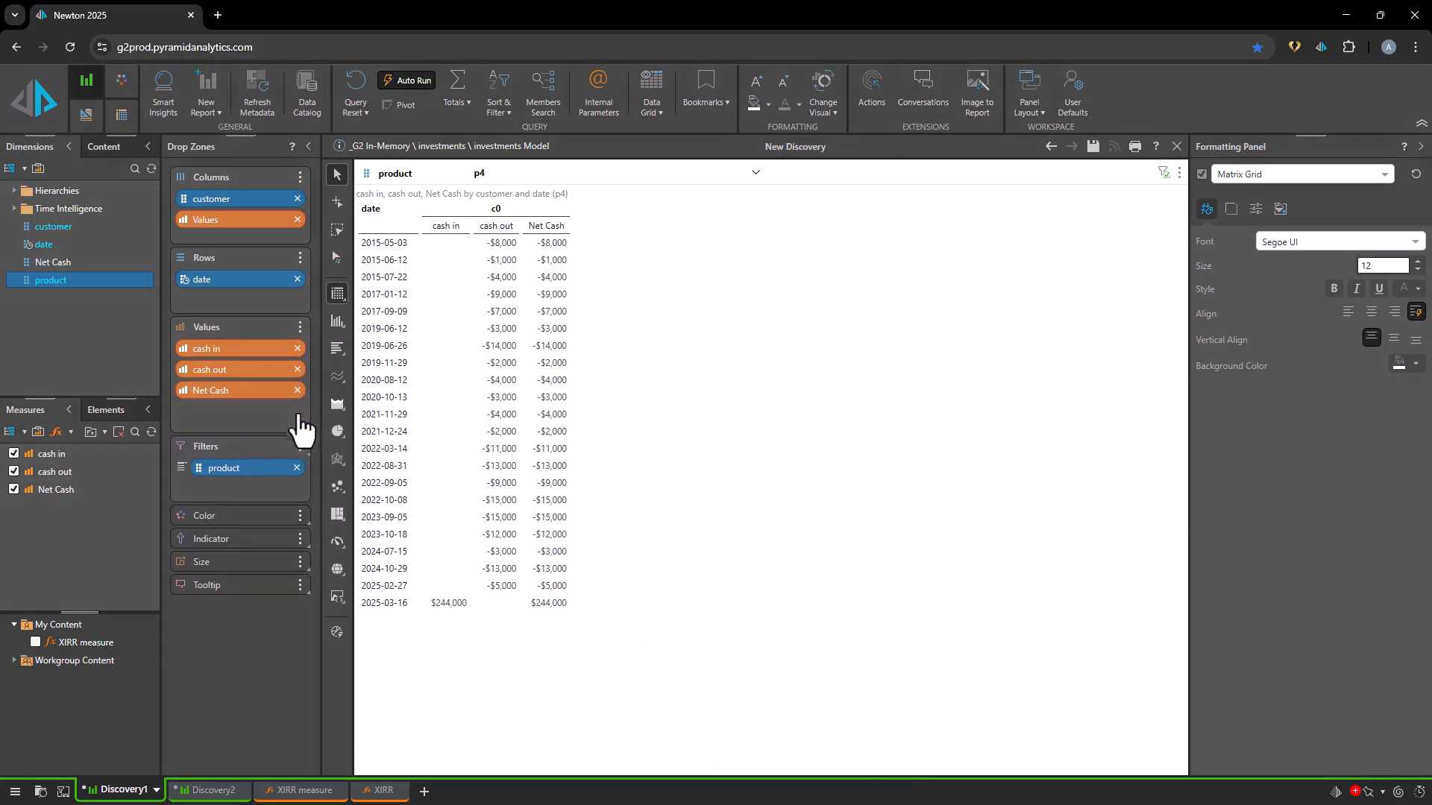
Step: Add the saved XIRR custom member from My Content to the date elements on the rows
{"action": "left_click", "coordinate": [221, 279]}
{"action": "left_click", "coordinate": [79, 433]}
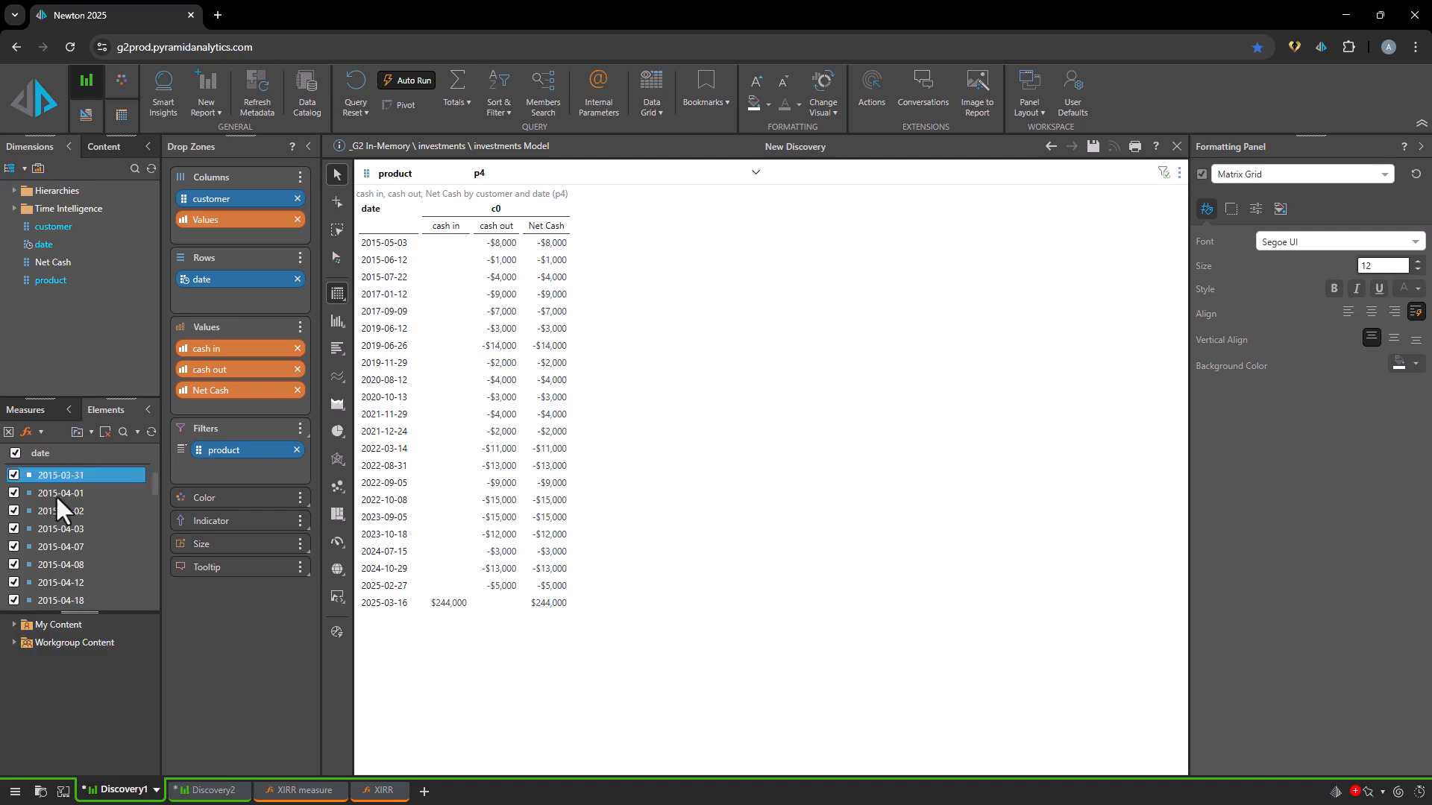
{"action": "left_click", "coordinate": [15, 625]}
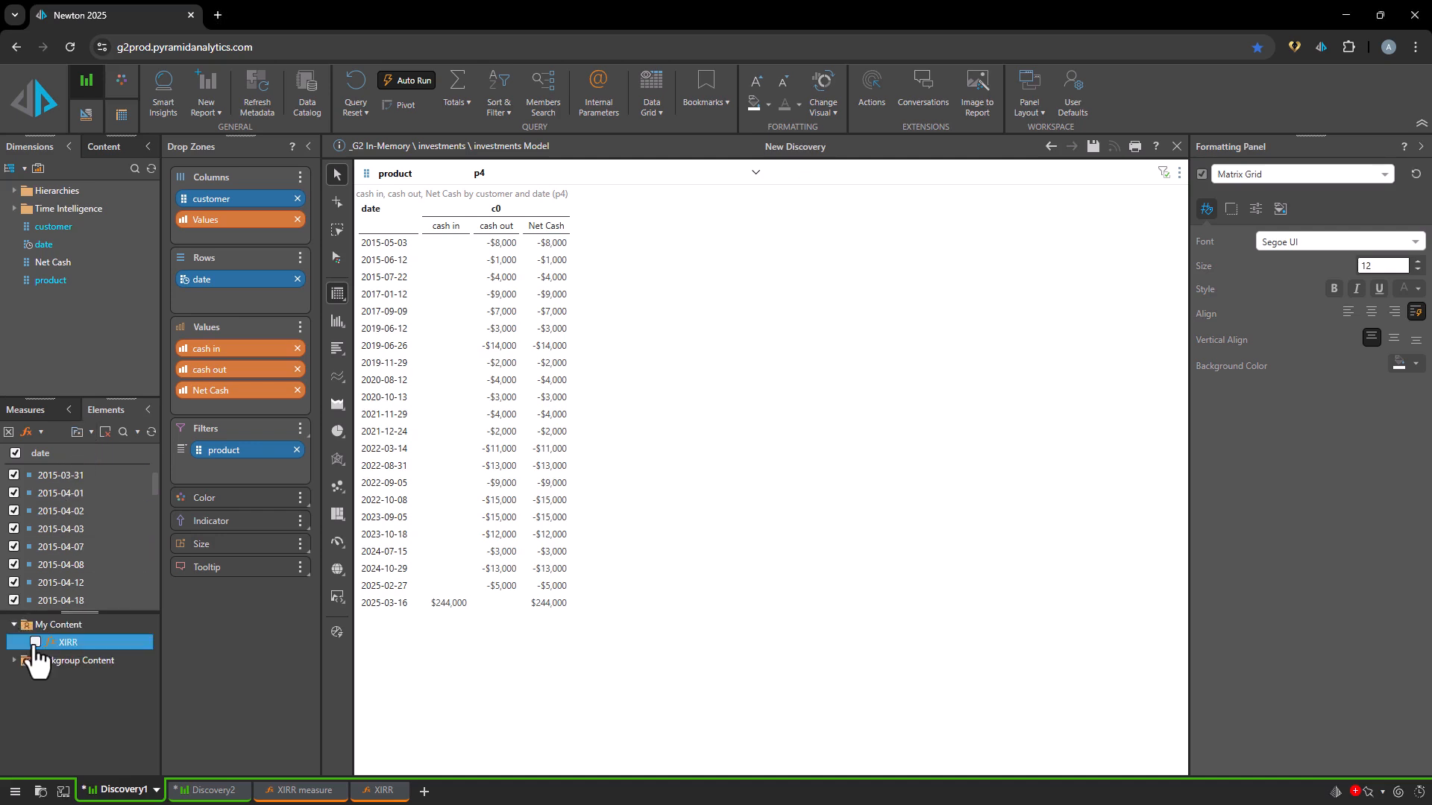
{"action": "left_click", "coordinate": [35, 643]}
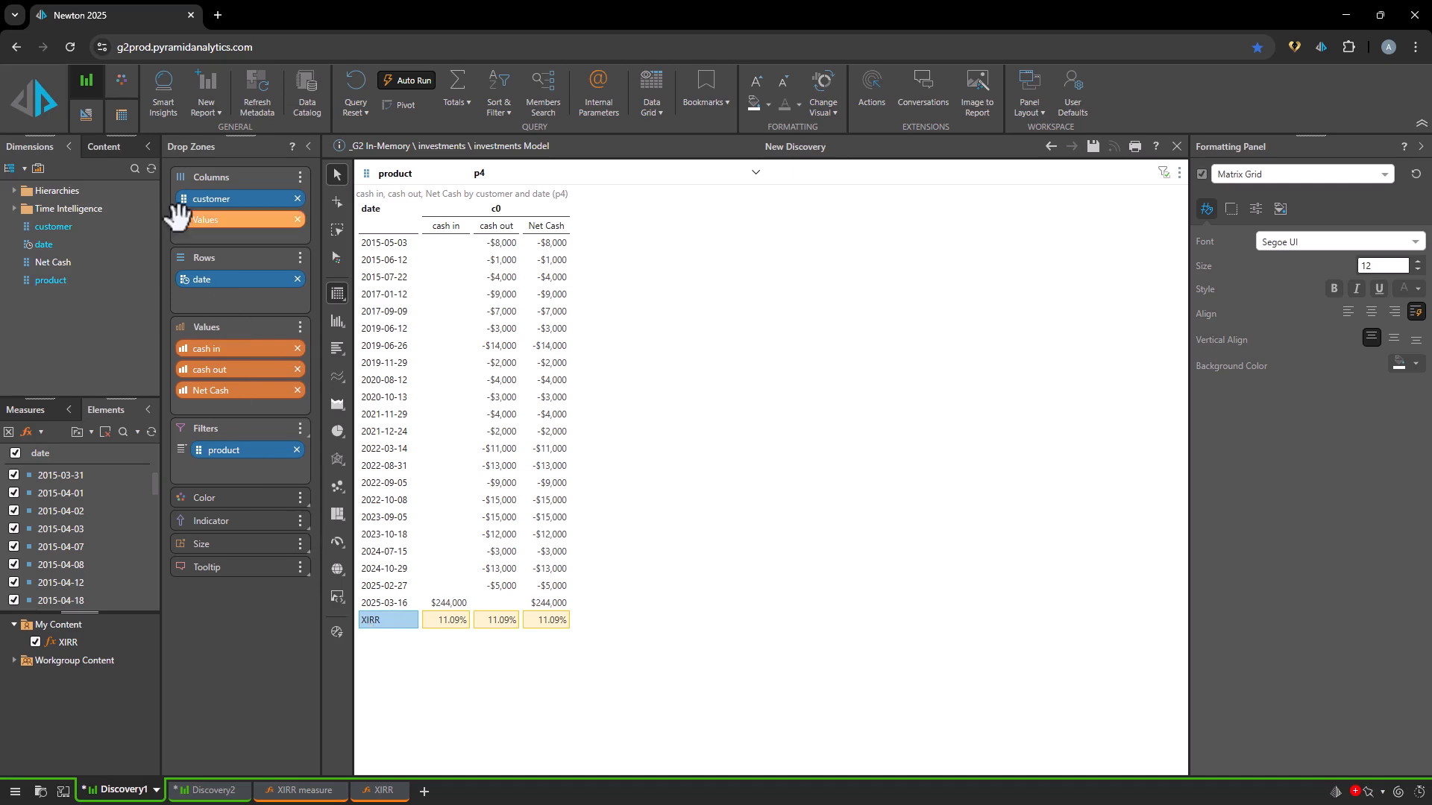
Step: Format the XIRR row in the Discovery1 grid as bold with a blue font
{"action": "left_click", "coordinate": [121, 115]}
{"action": "left_click", "coordinate": [152, 104]}
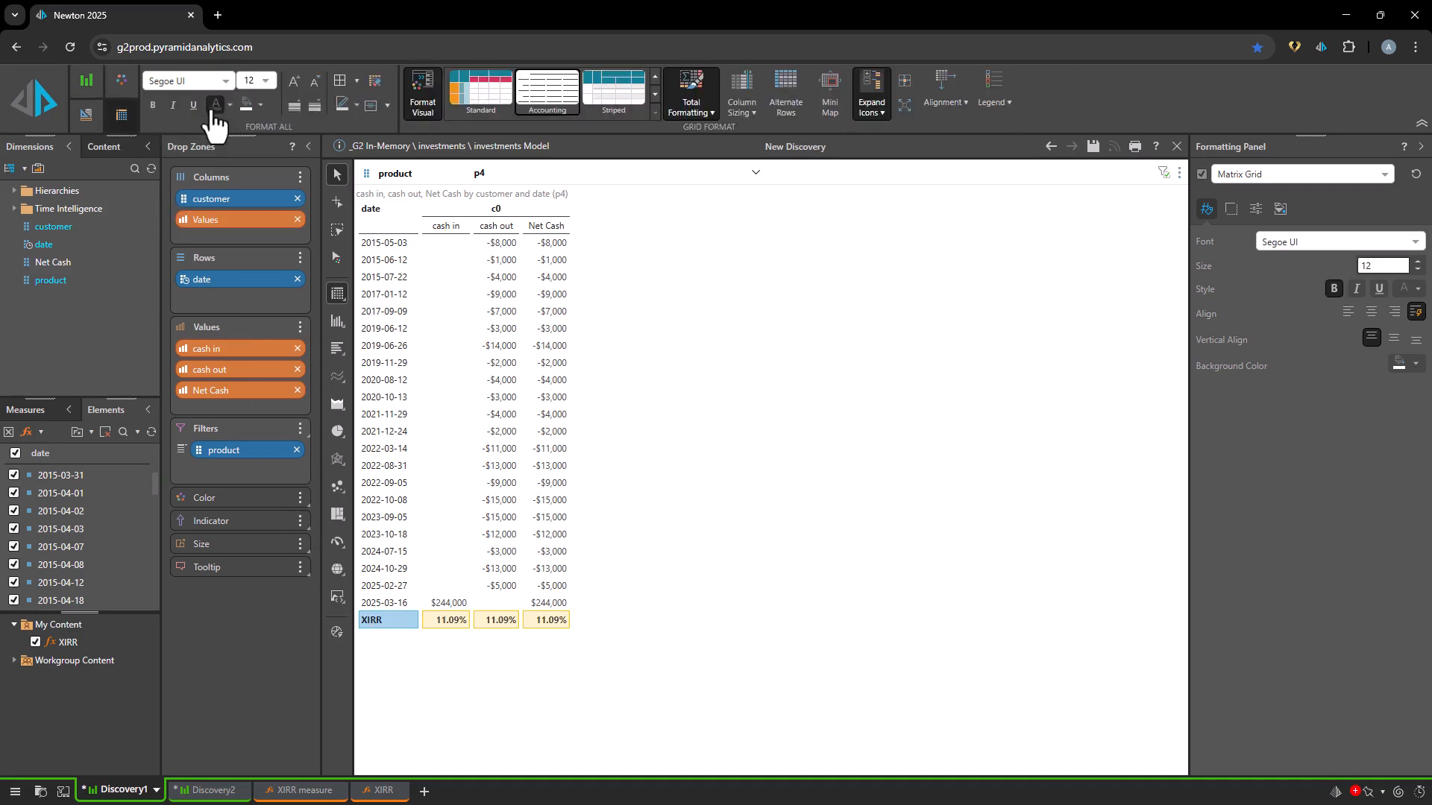
{"action": "left_click", "coordinate": [228, 105]}
{"action": "left_click", "coordinate": [287, 136]}
Step: Compare the XIRR row for products p15, p8 and p5 by switching the product filter
{"action": "left_click", "coordinate": [493, 176]}
{"action": "left_click", "coordinate": [523, 294]}
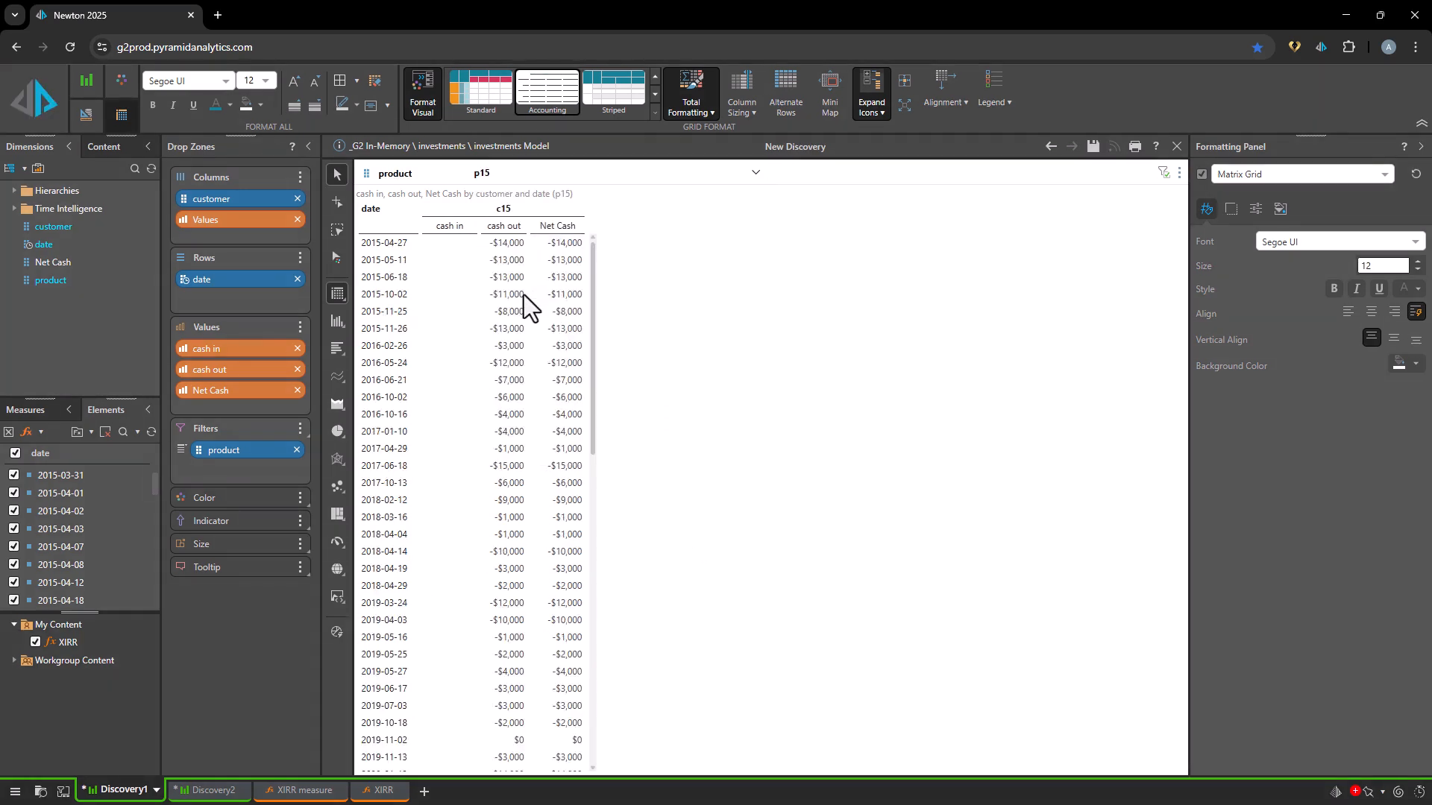
{"action": "scroll", "coordinate": [526, 593], "scroll_direction": "down", "scroll_amount": 10}
{"action": "scroll", "coordinate": [524, 579], "scroll_direction": "down", "scroll_amount": 2}
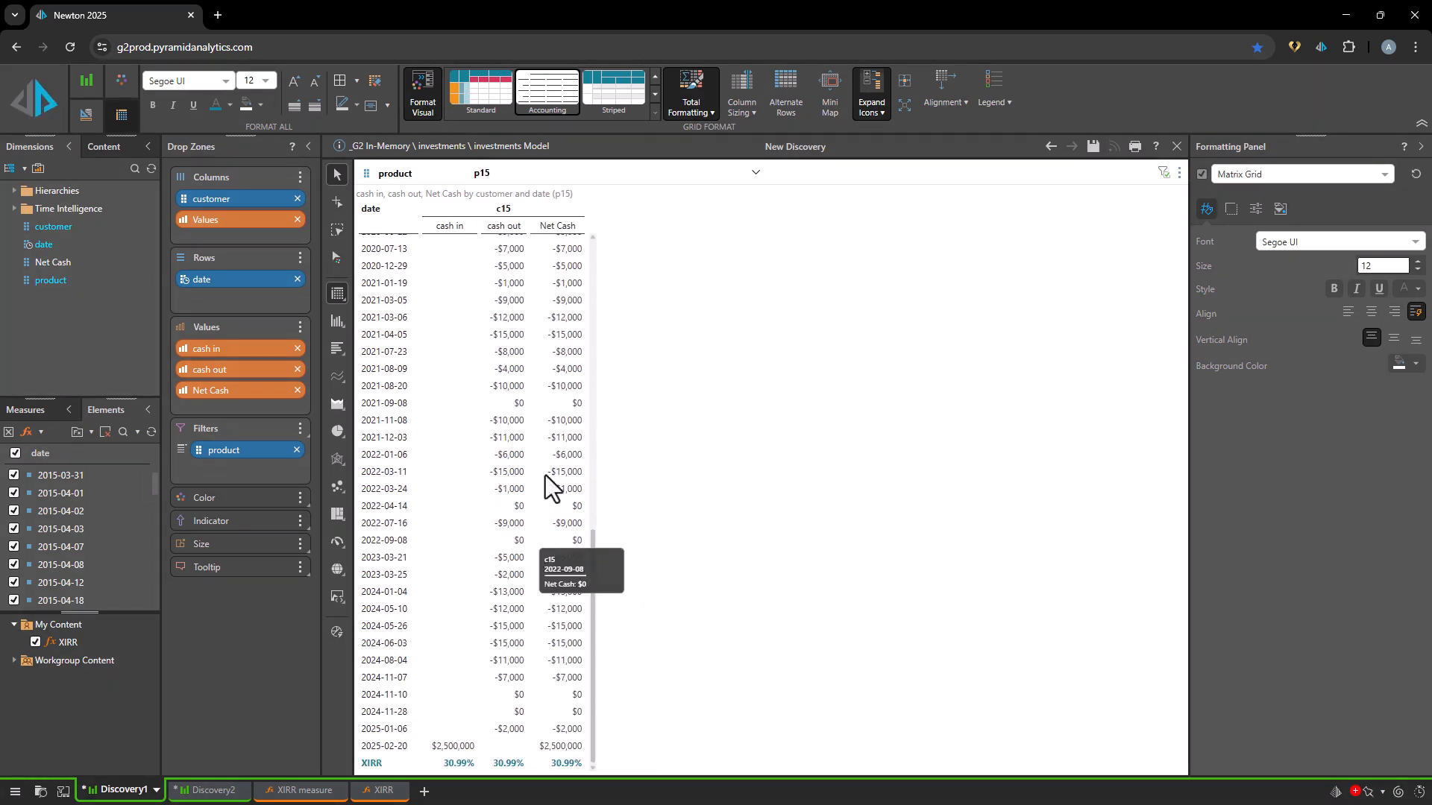
{"action": "left_click", "coordinate": [584, 177]}
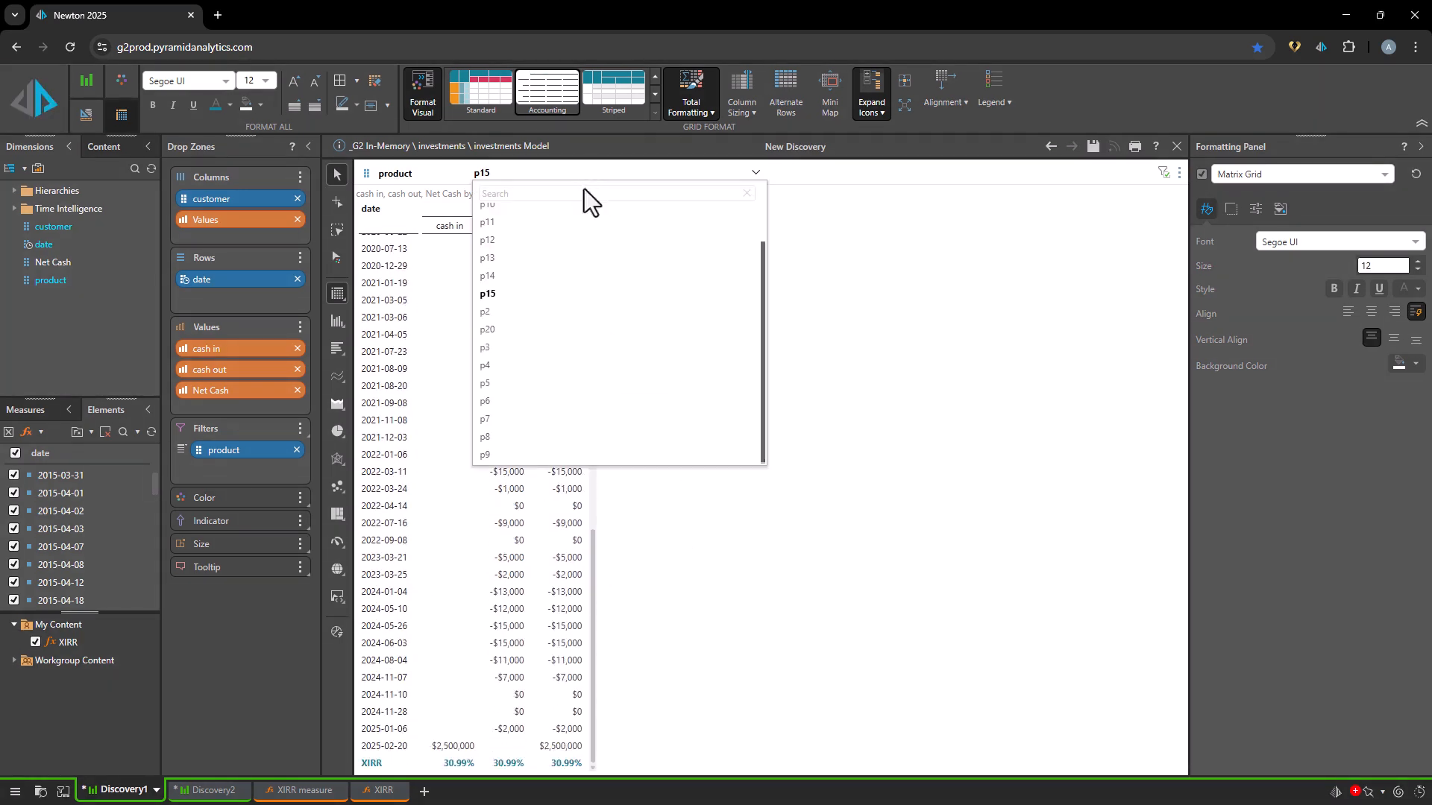
{"action": "left_click", "coordinate": [559, 439]}
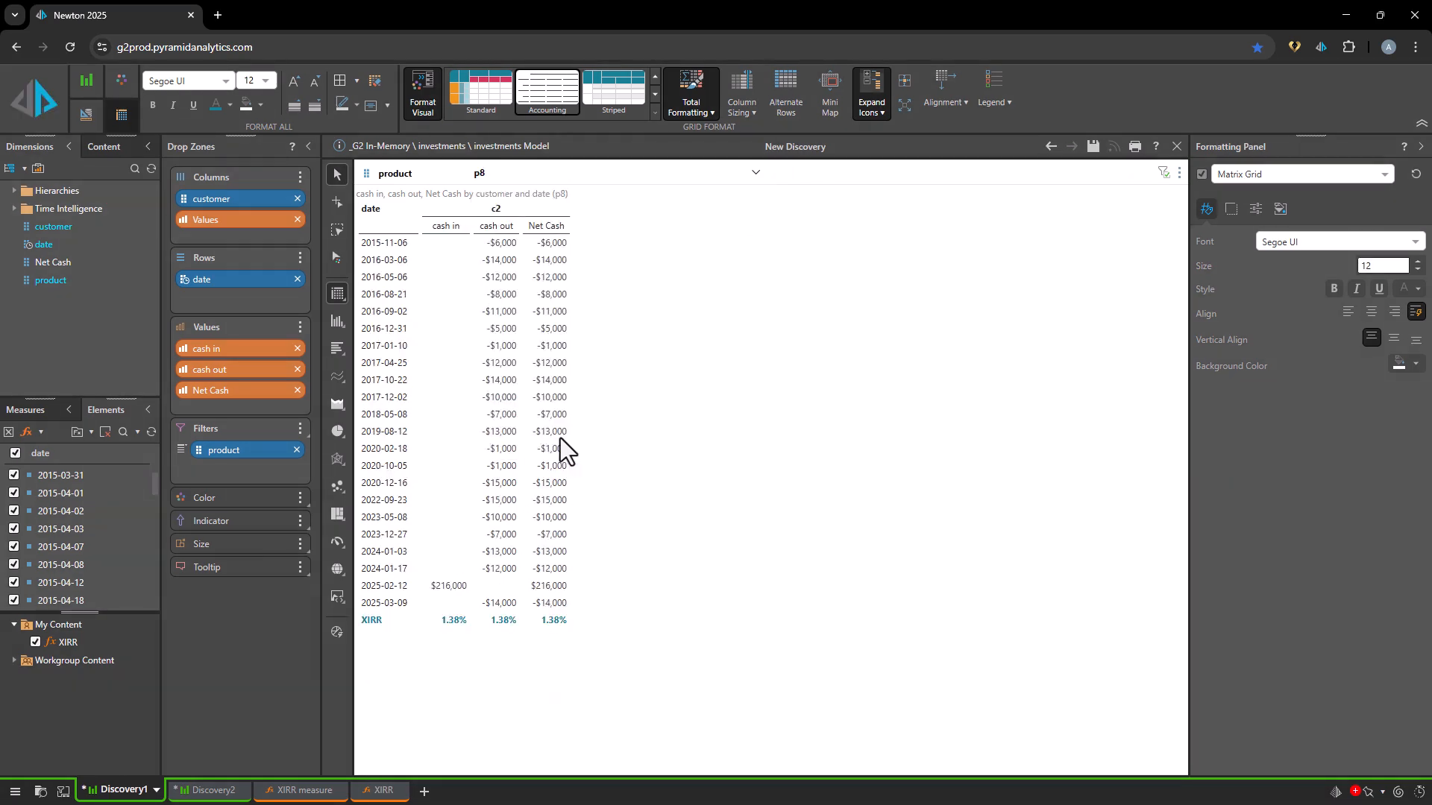
{"action": "left_click", "coordinate": [549, 173]}
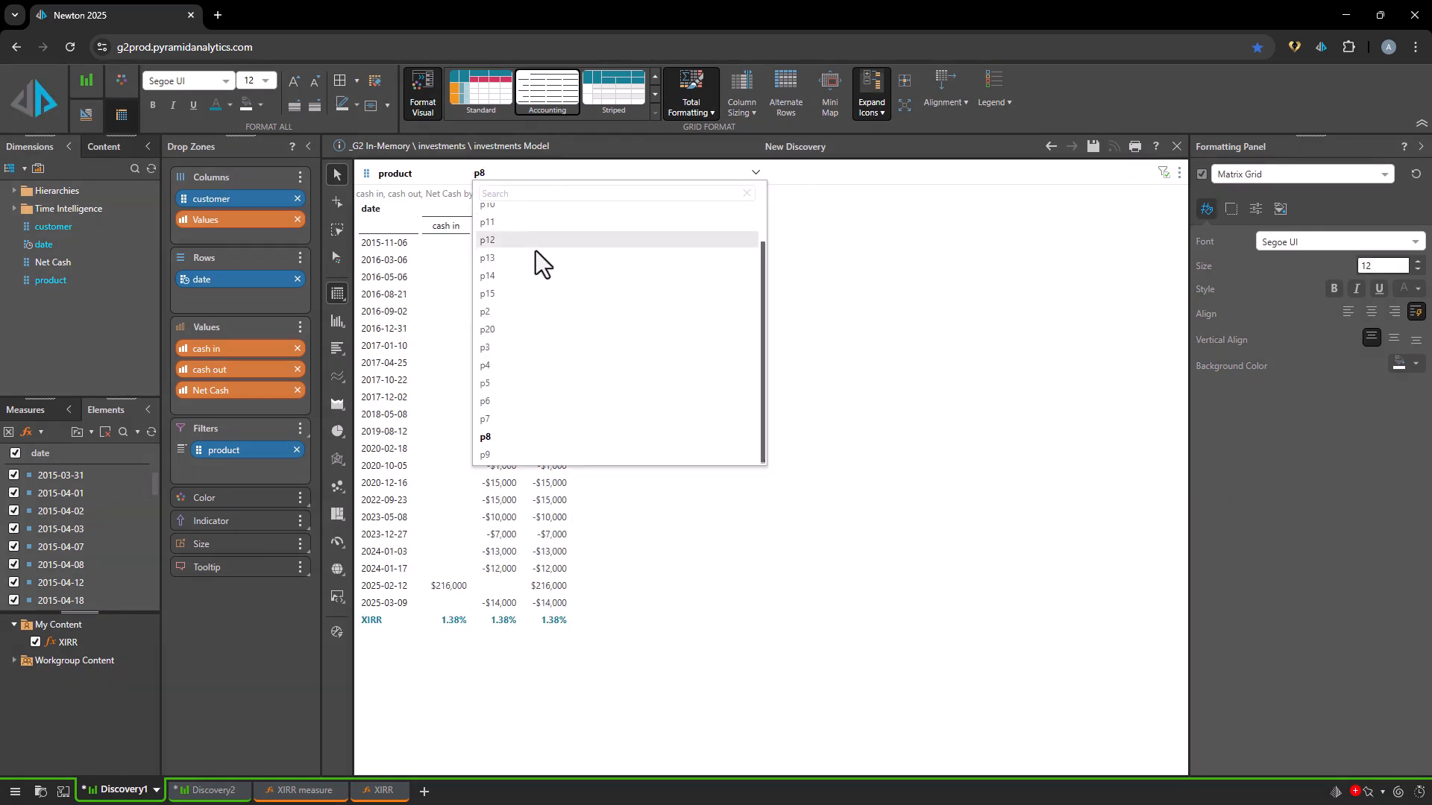
{"action": "left_click", "coordinate": [535, 383]}
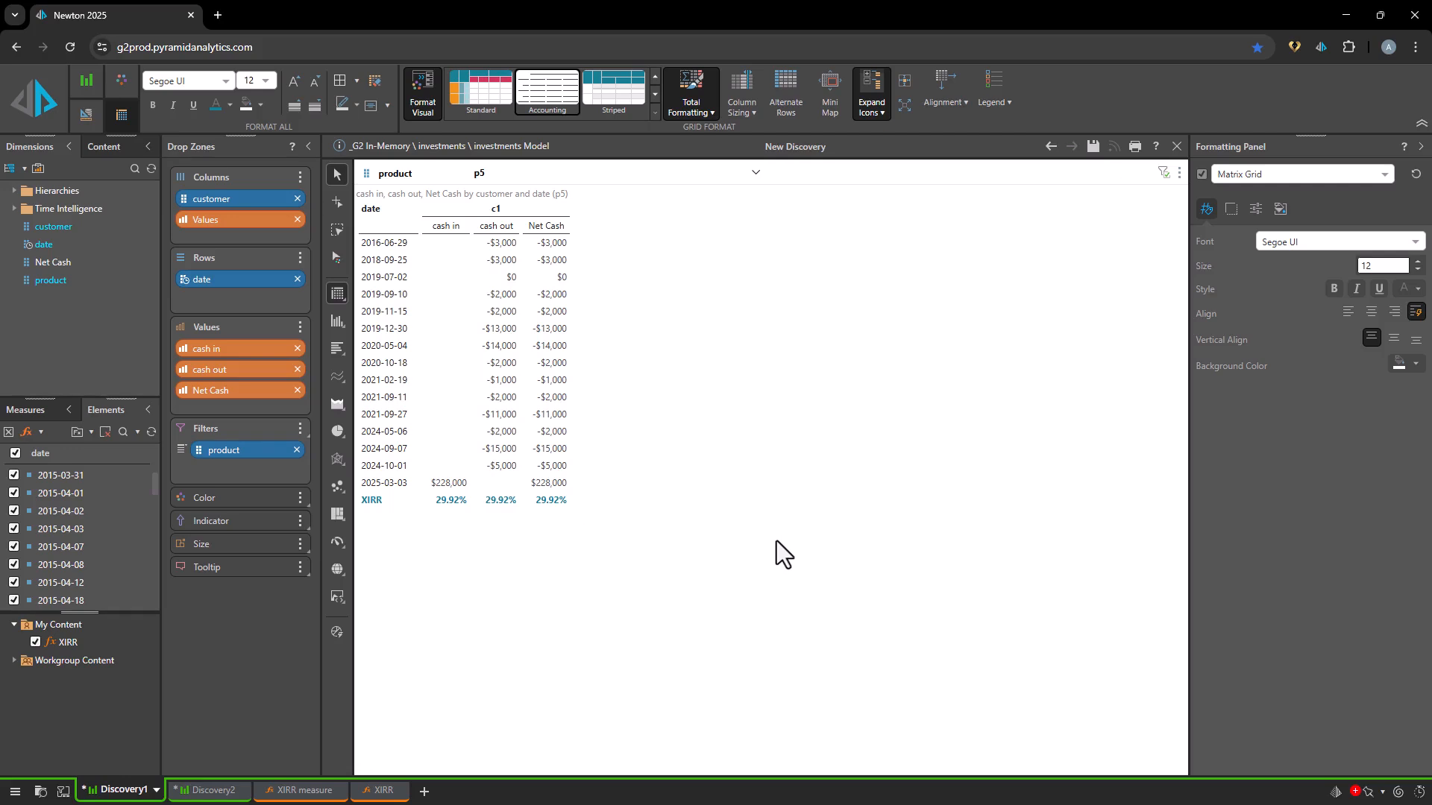